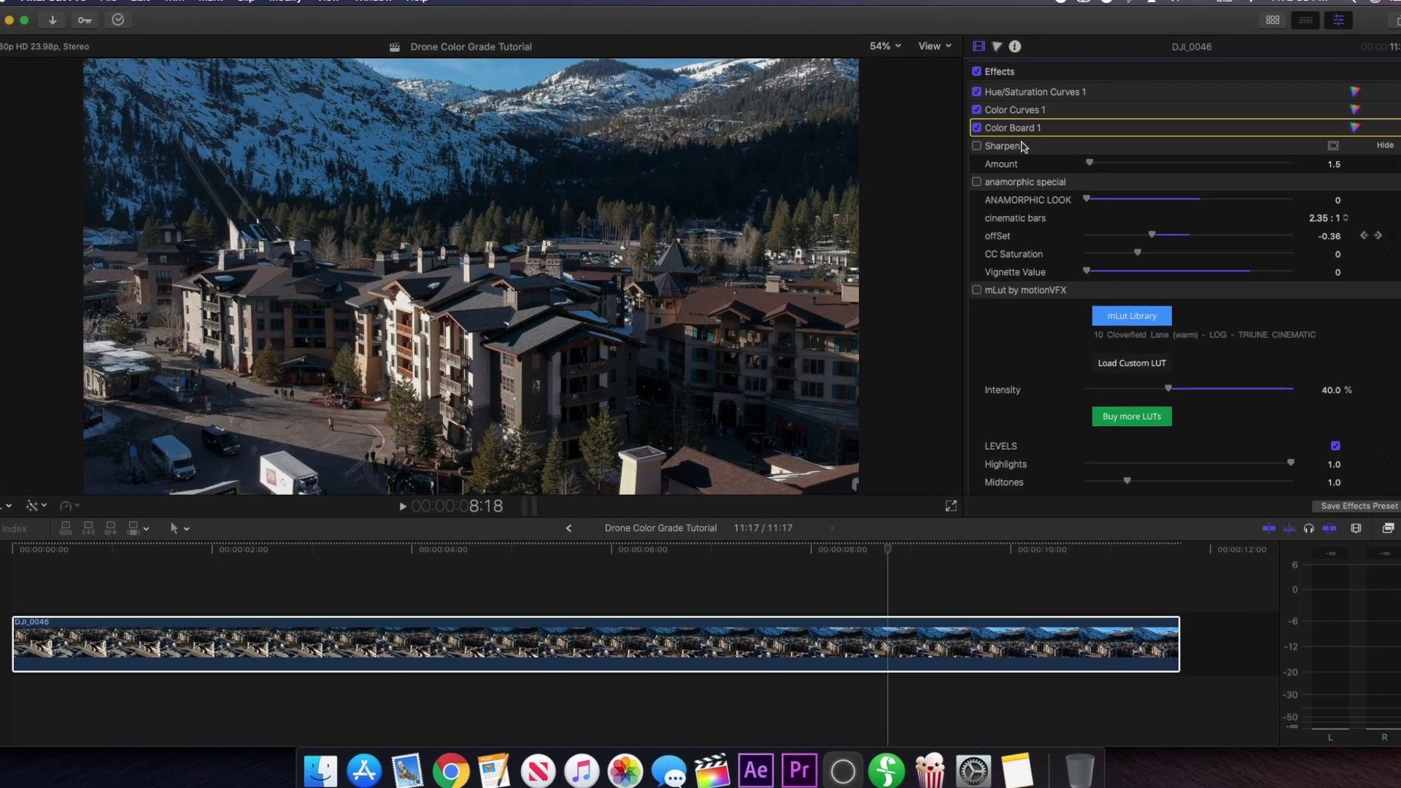
Disable the letterbox and grade effects on DJI_0046 so the drone footage plays ungraded.
left_click(984, 176)
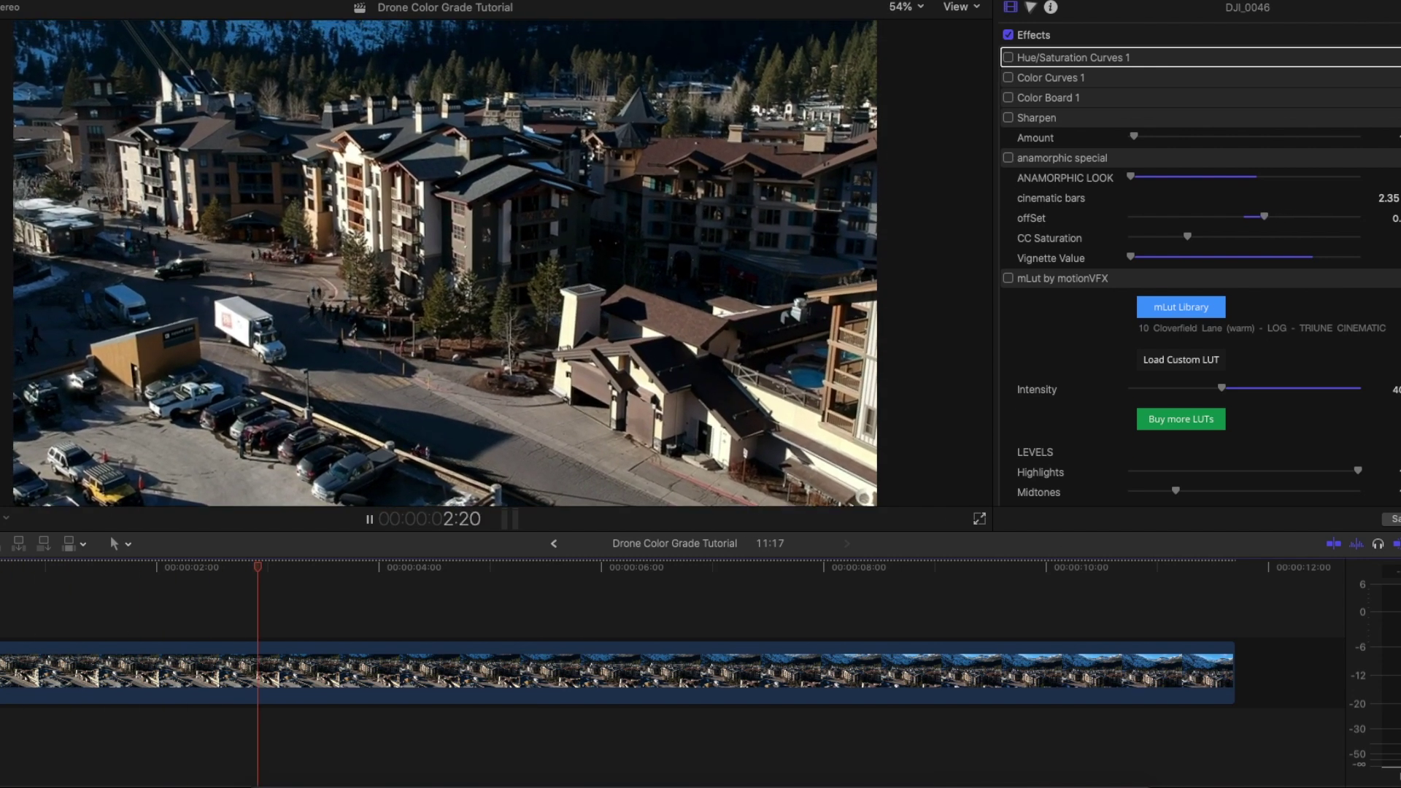
Review the ungraded DJI_0046 clip and park the playhead at 00:00:08:18.
key("space")
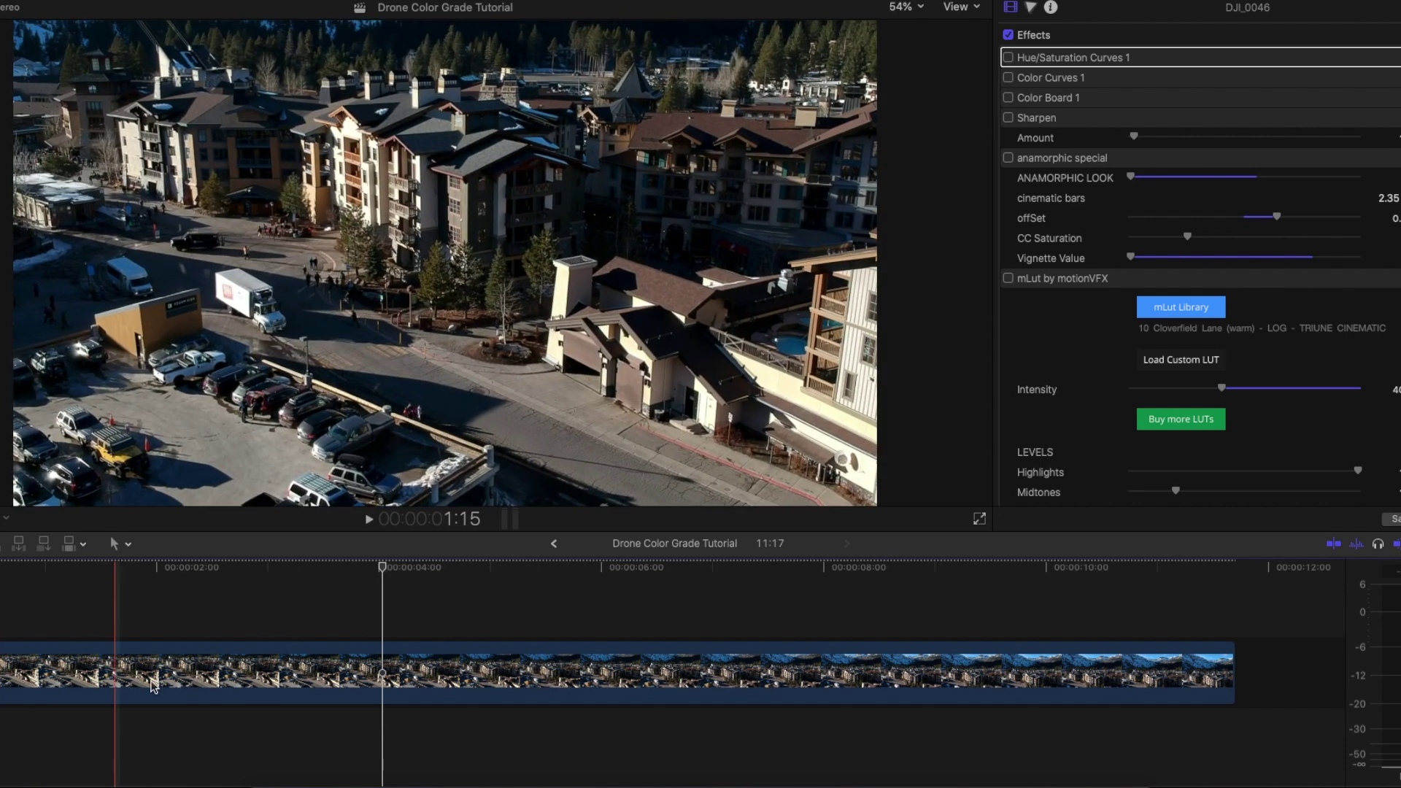
left_click(224, 670)
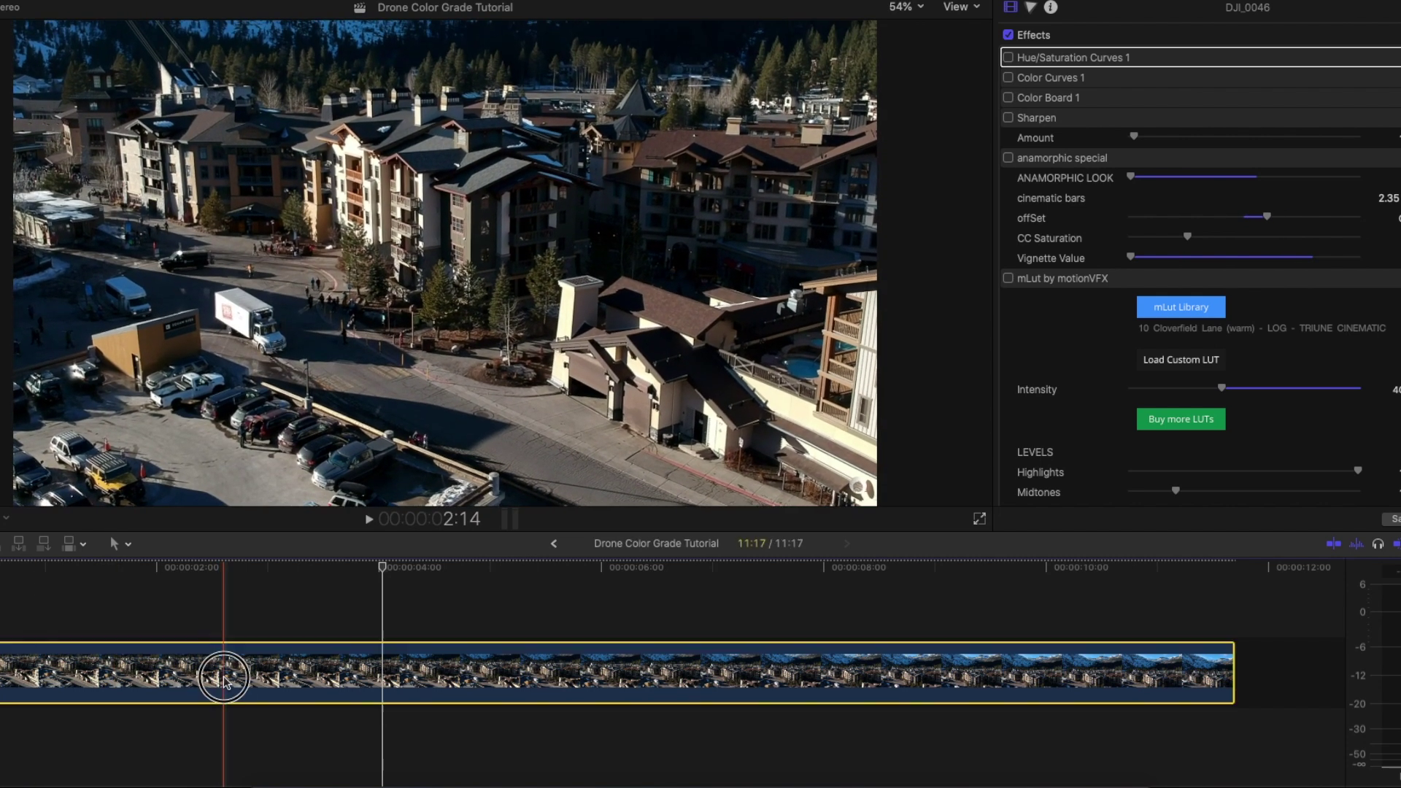
left_click(841, 651)
key("space")
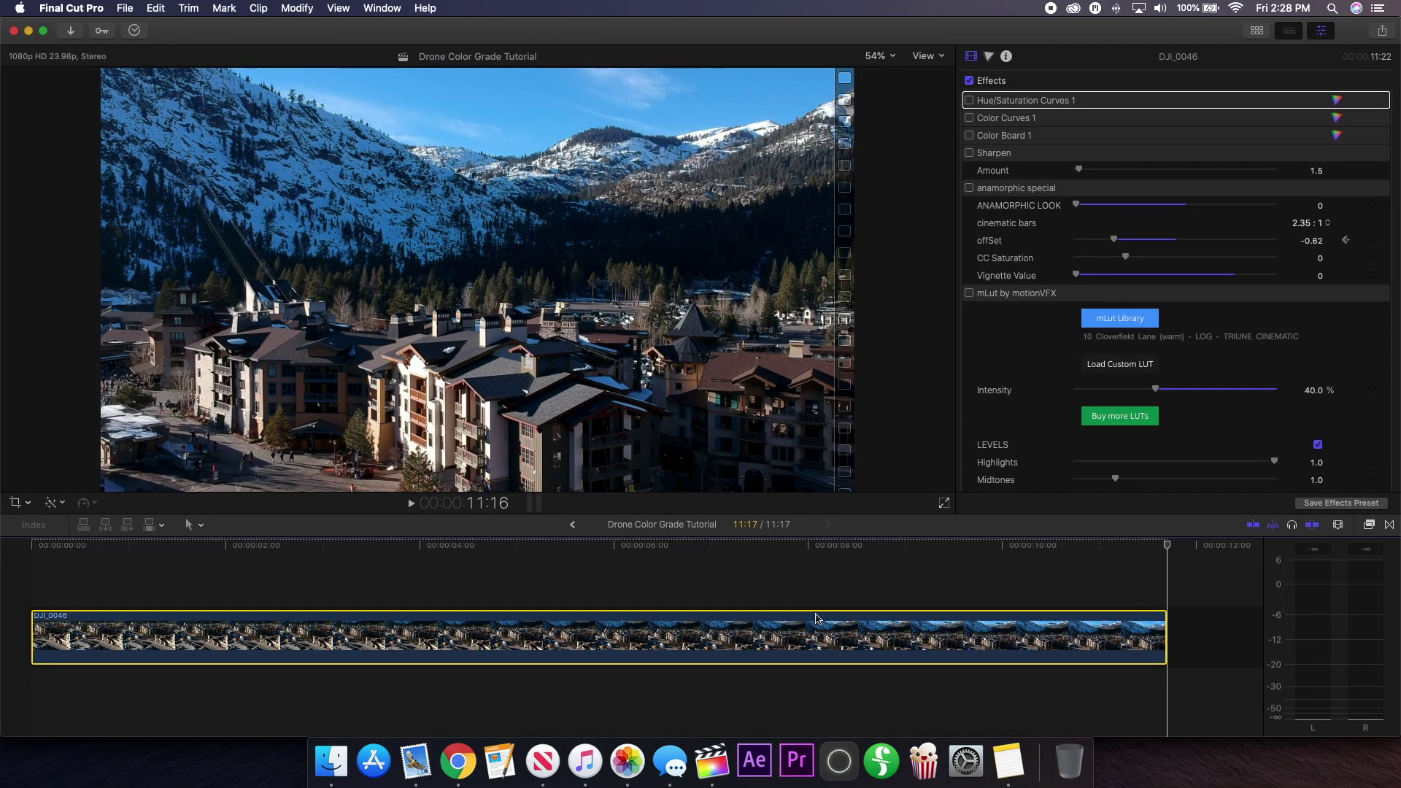
left_click(884, 621)
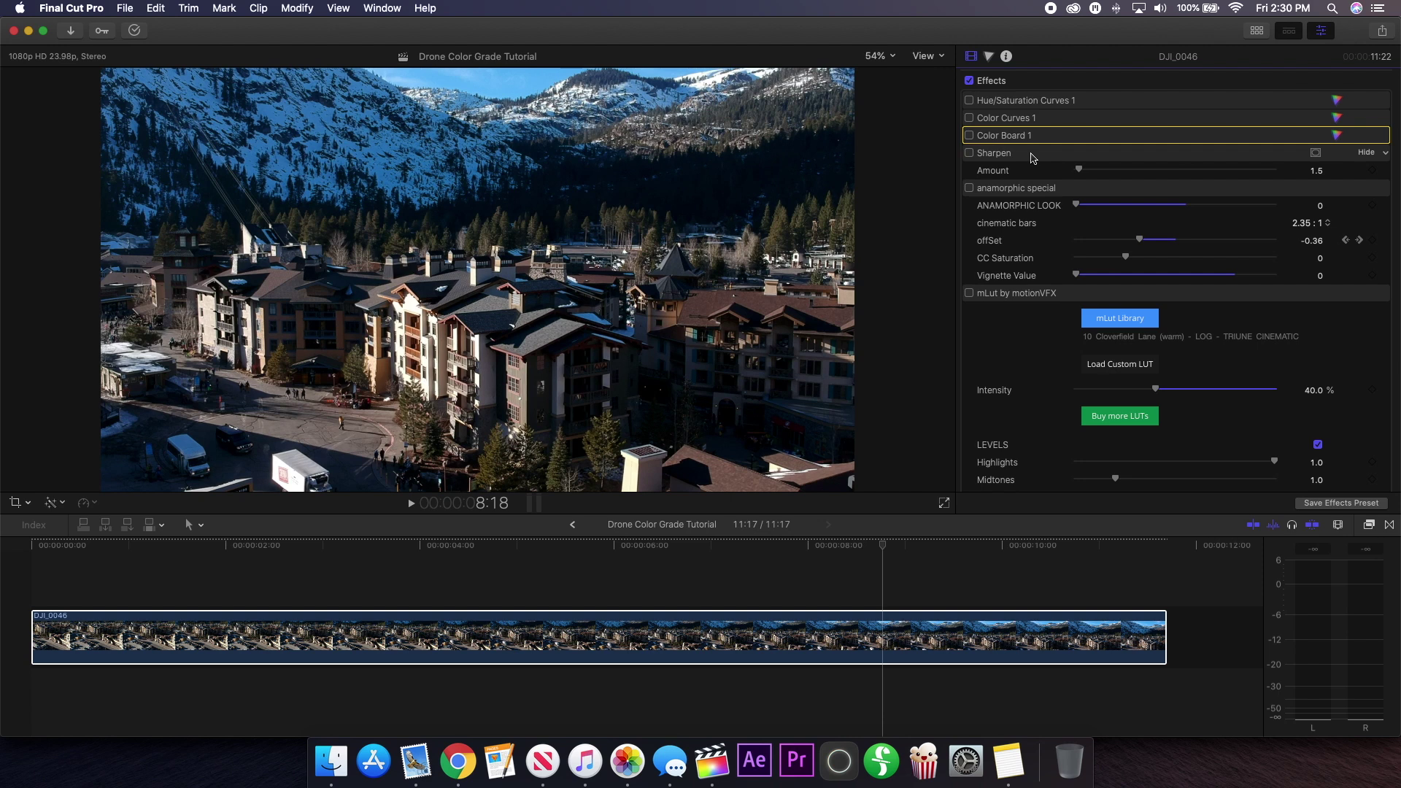
Re-enable Hue/Saturation Curves 1 on DJI_0046 and inspect its curves in the Color inspector.
left_click(1021, 102)
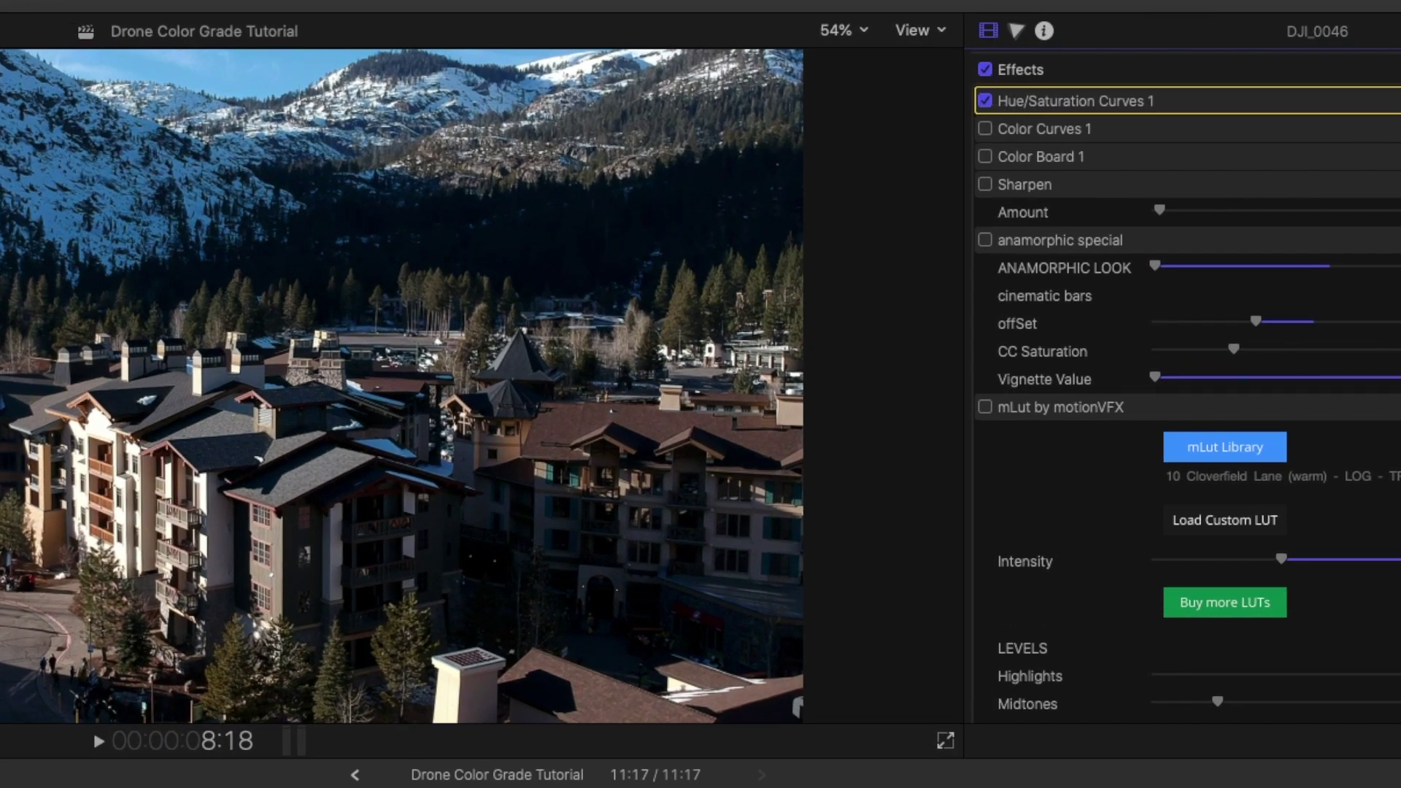
key("super+6")
scroll(1156, 372, "down", 5)
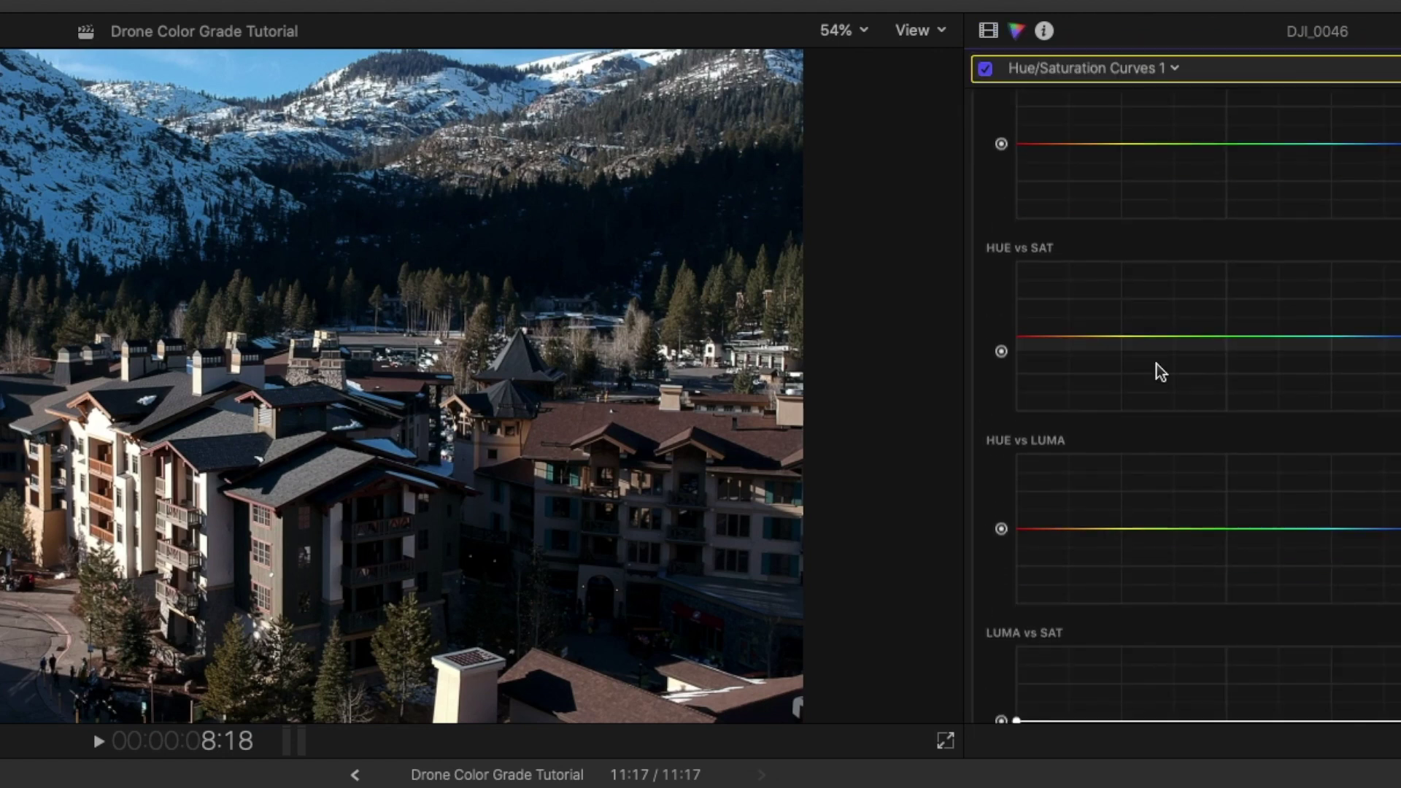
scroll(1006, 354, "up", 4)
left_click(988, 30)
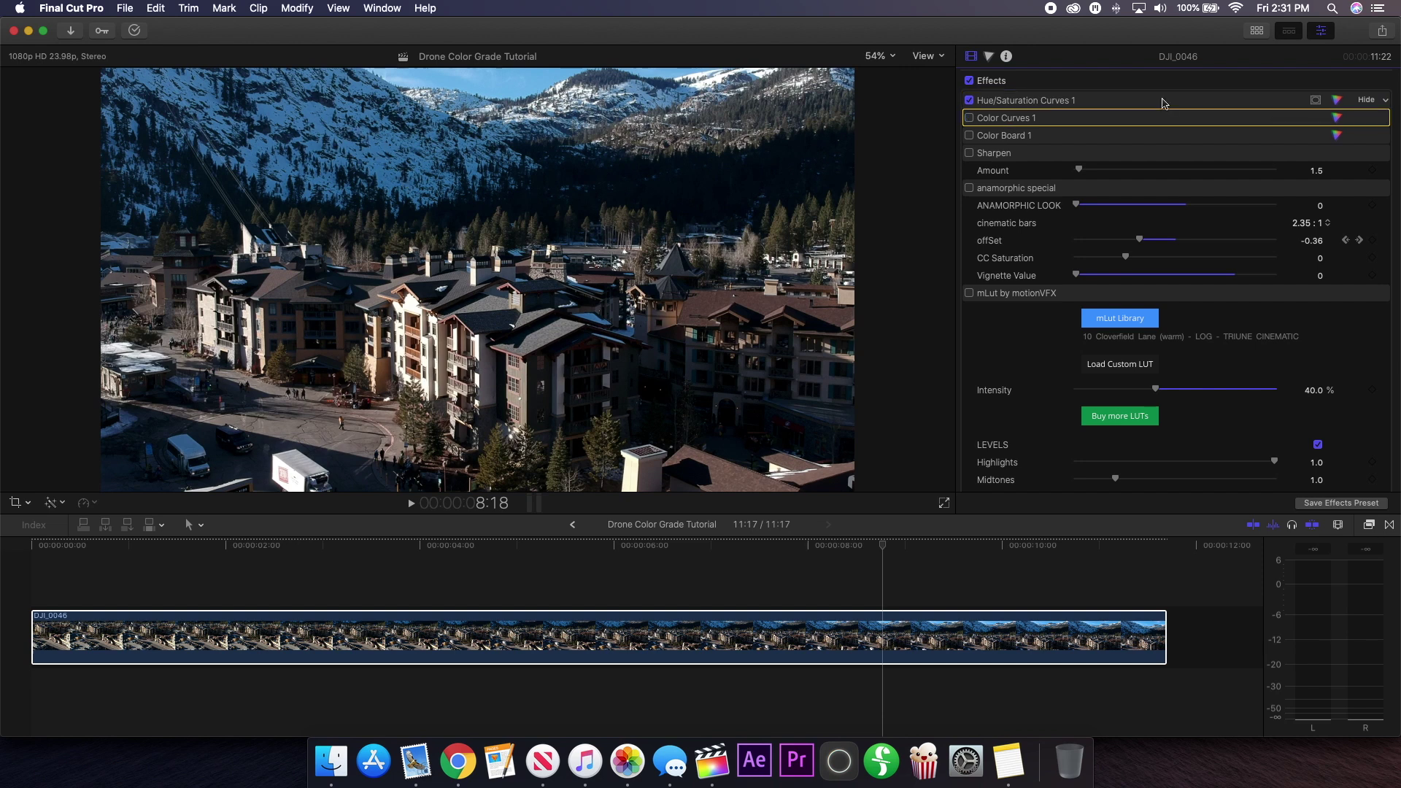
left_click(1069, 119)
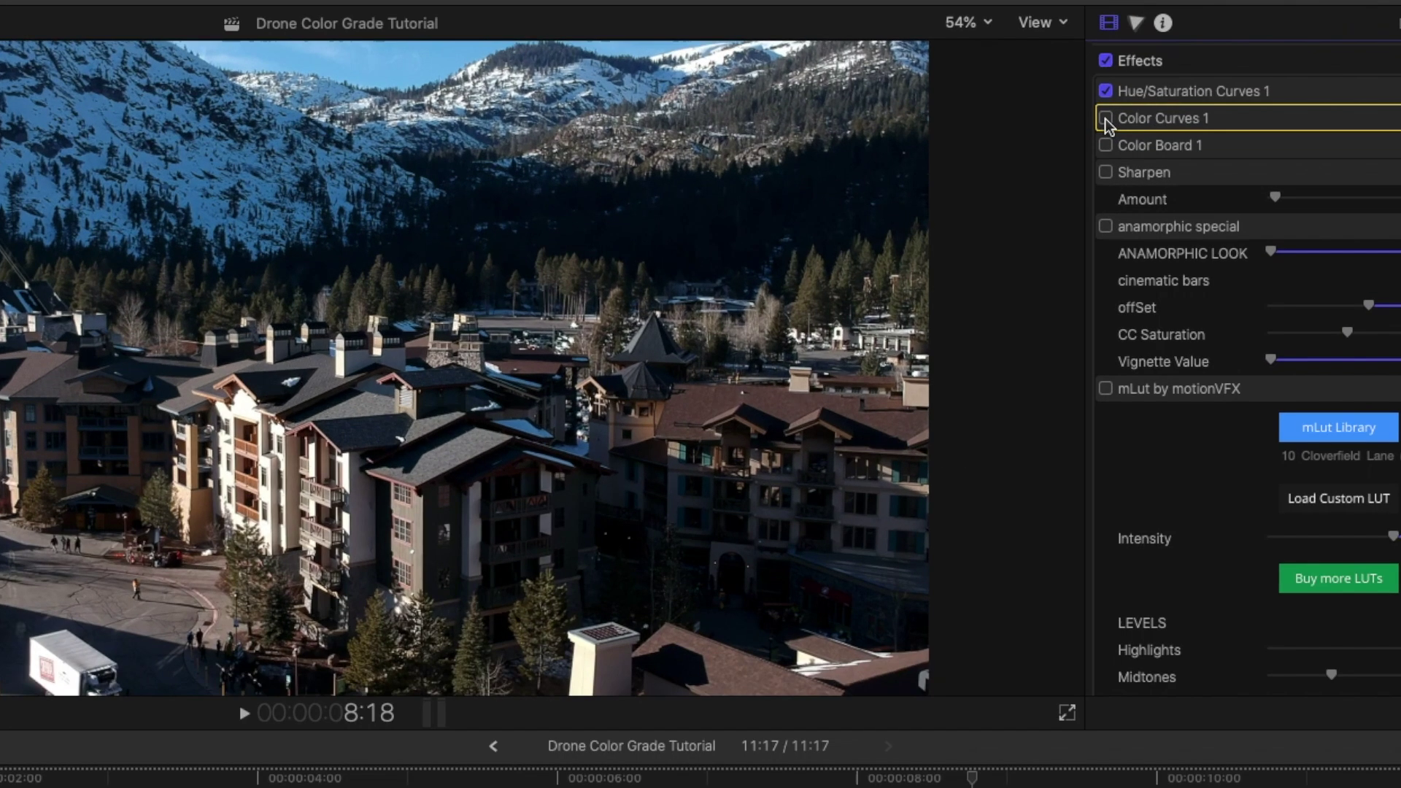
Re-enable Color Curves 1, comparing the darker luma-curved image with the effect off and on.
left_click(1106, 119)
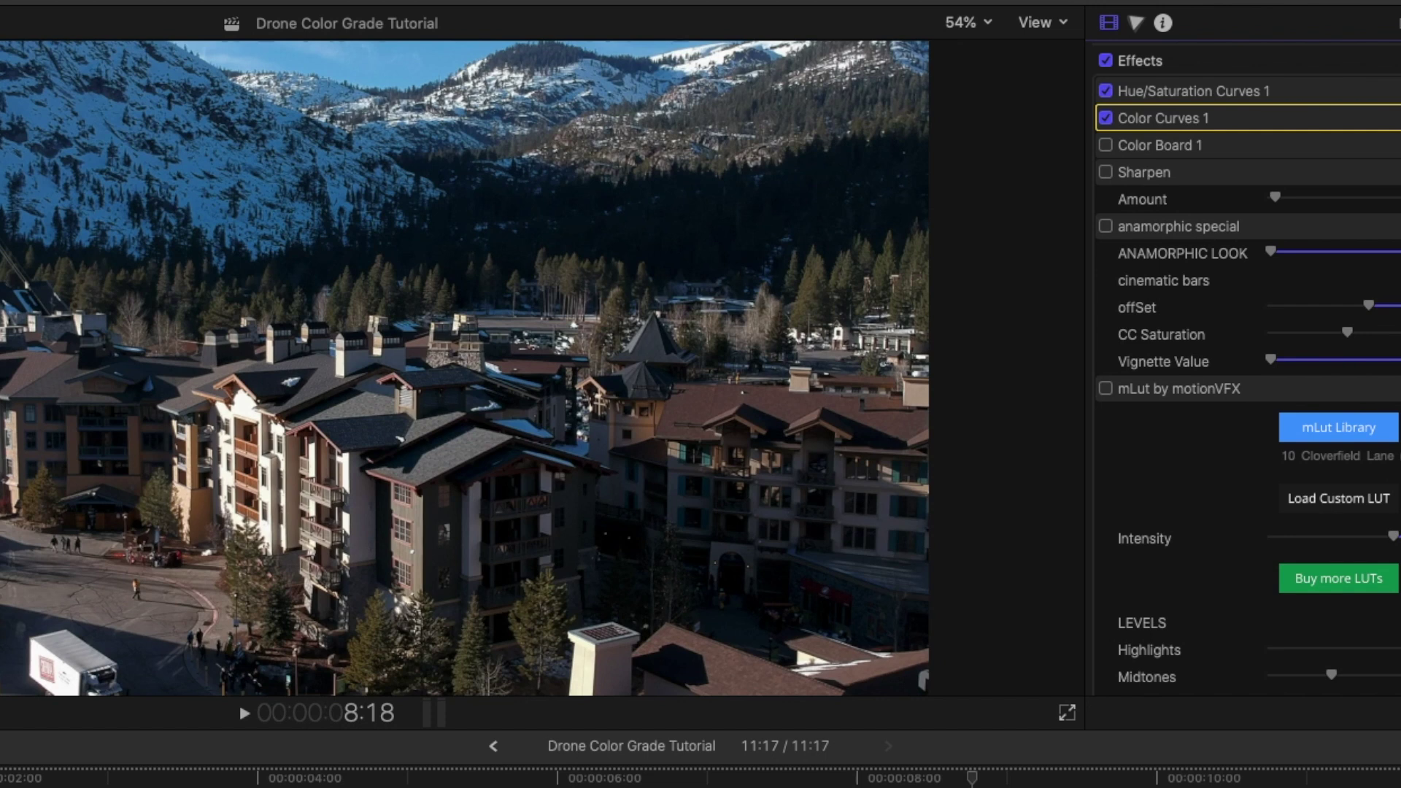
left_click(1398, 119)
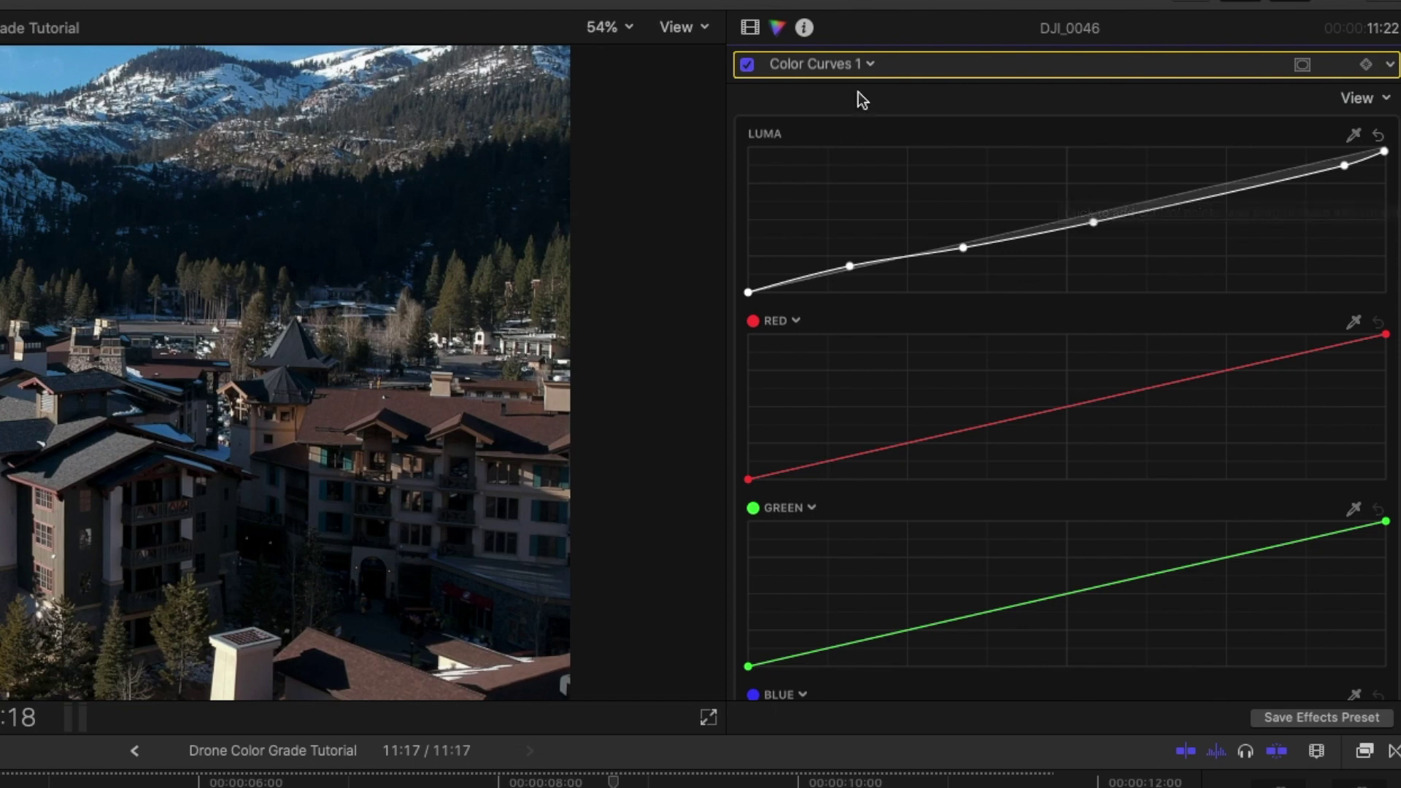
left_click(747, 65)
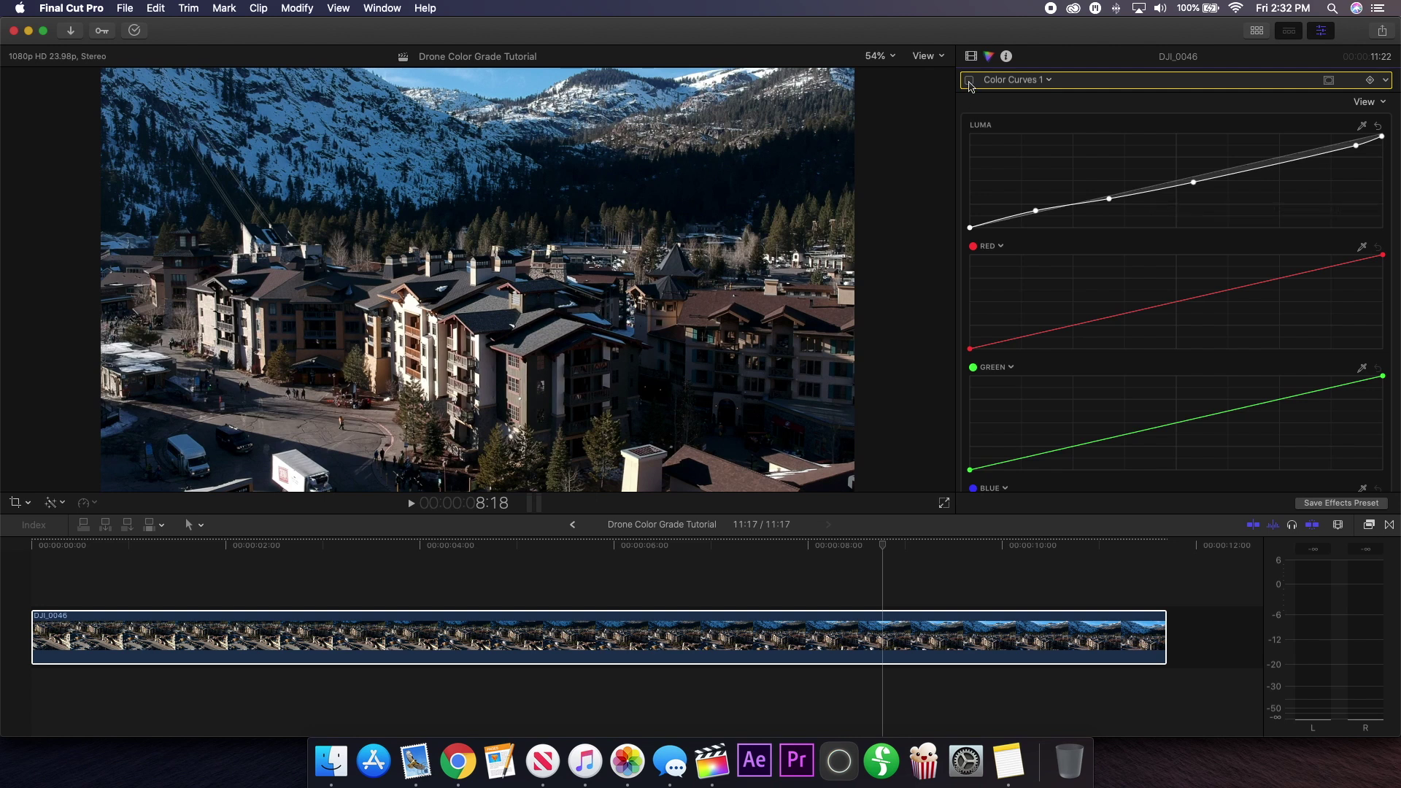
left_click(969, 81)
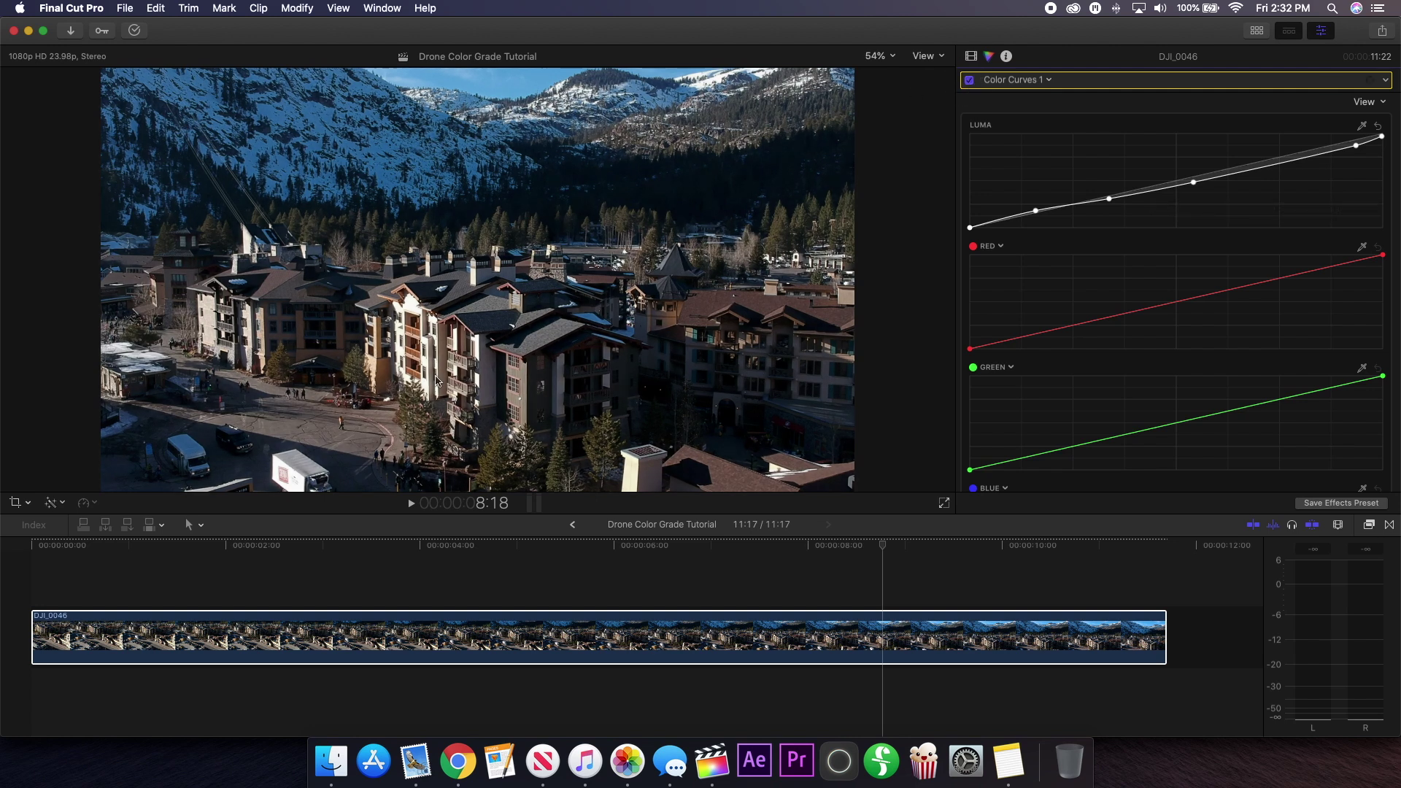
left_click(970, 56)
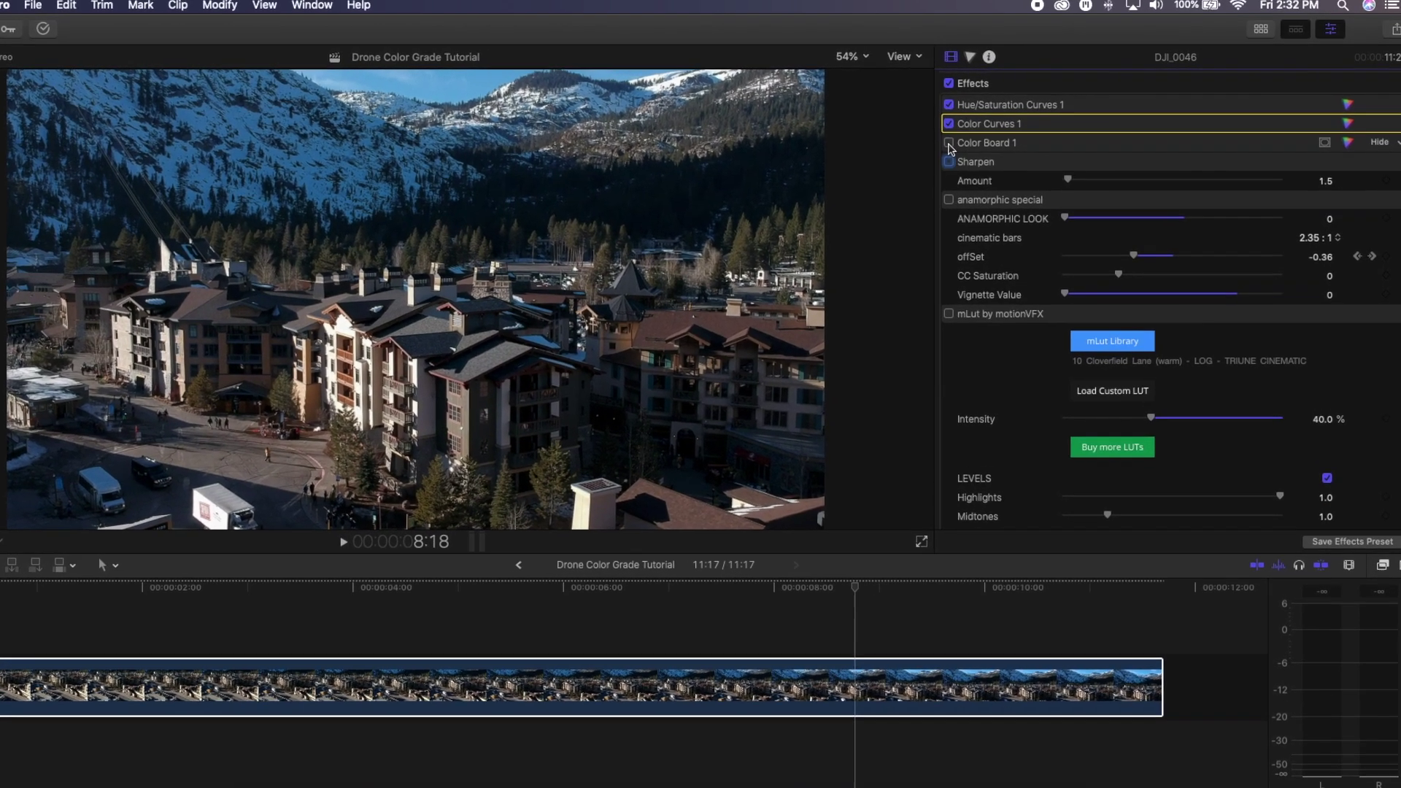
Re-enable Color Board 1 and check its highlights exposure of -13%.
left_click(948, 143)
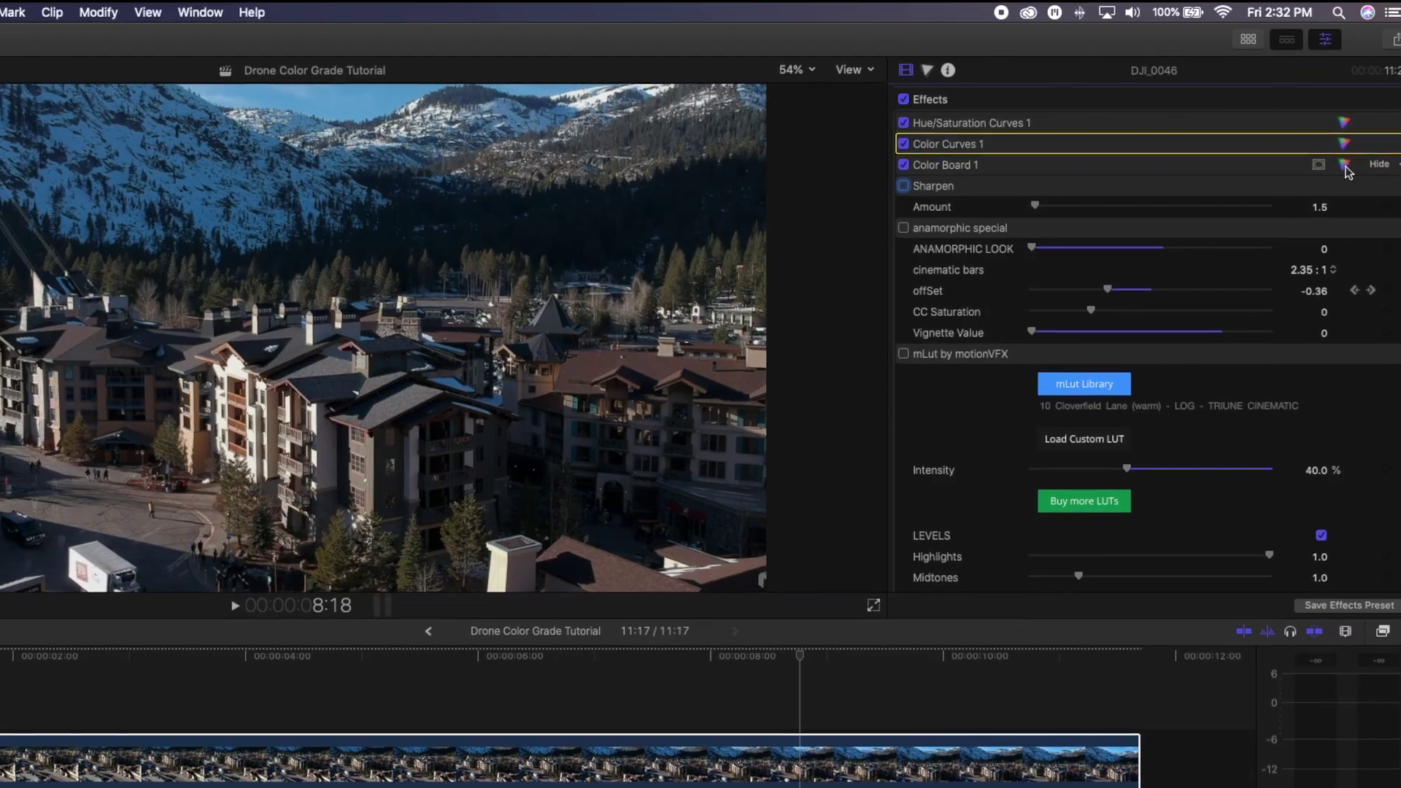
left_click(1346, 161)
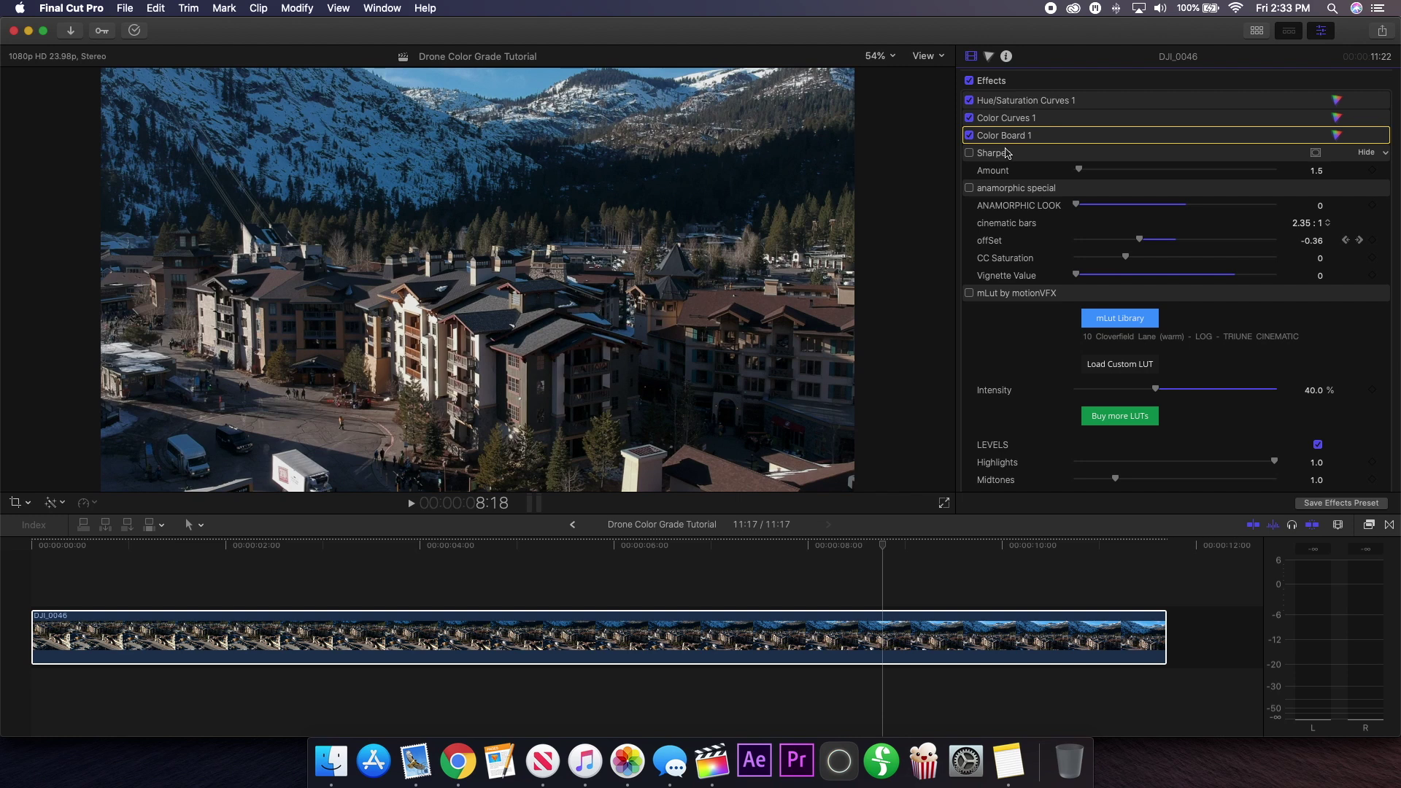
left_click(989, 162)
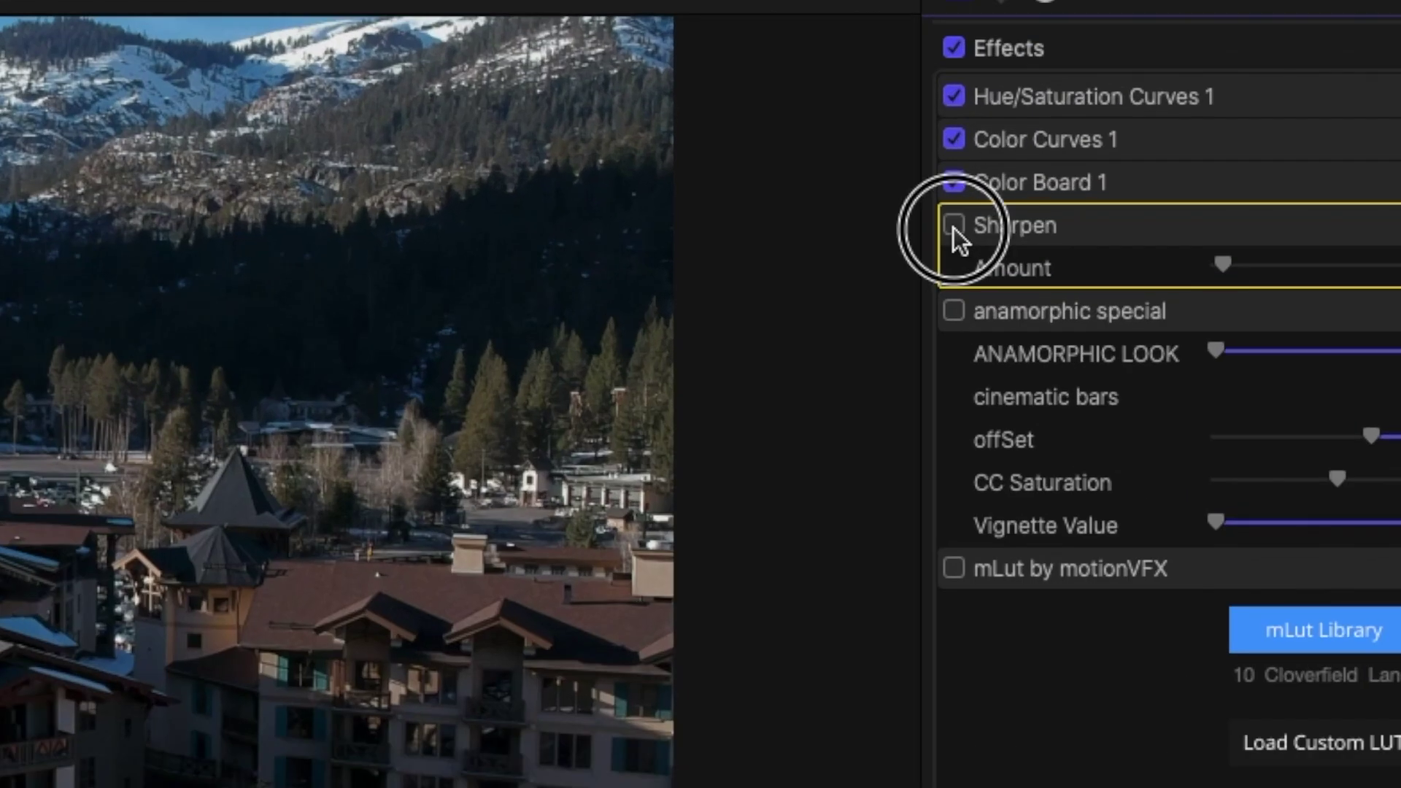
Enable the Sharpen effect on DJI_0046 at amount 1.5.
left_click(953, 227)
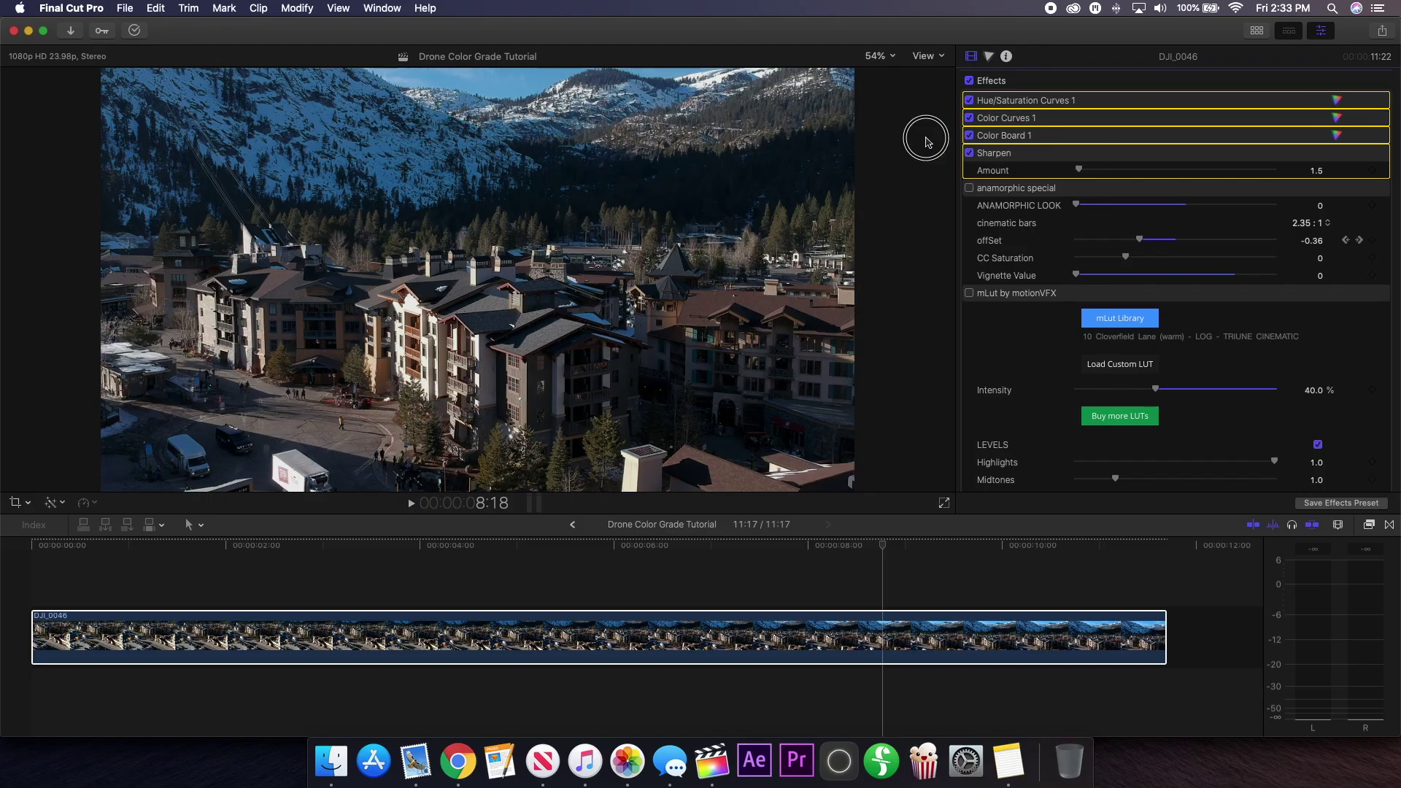
left_click(387, 611)
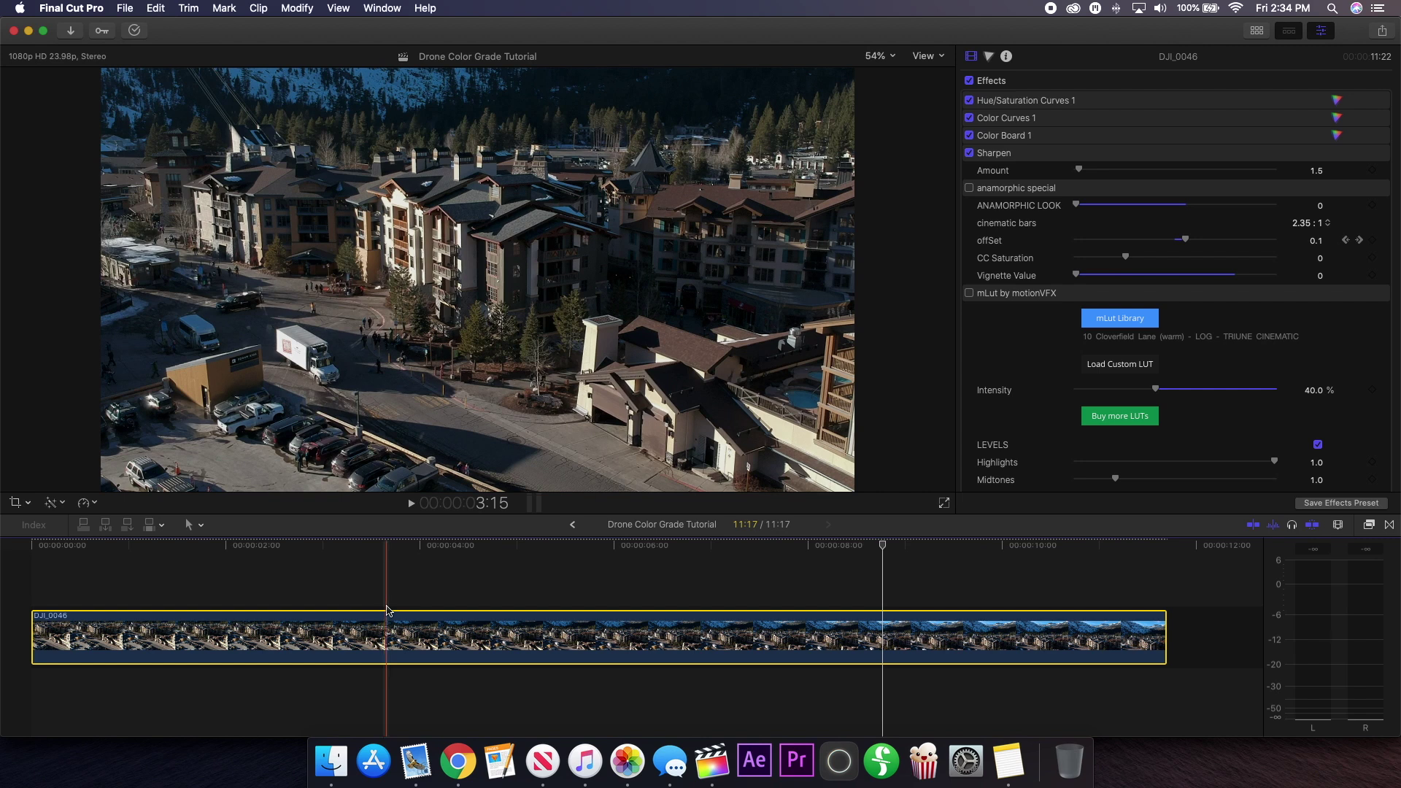
left_click(1021, 153)
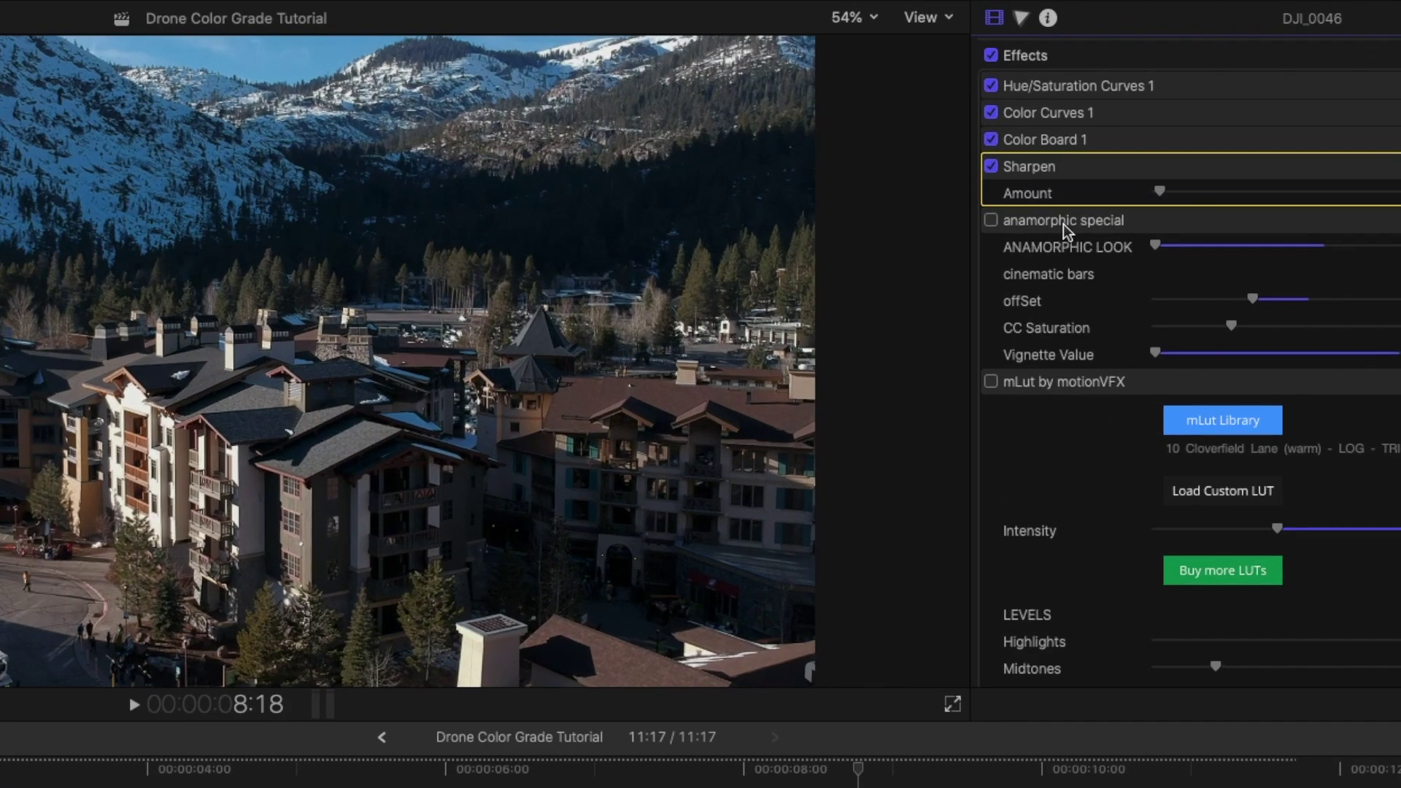
Enable anamorphic special to add 2.35:1 letterbox bars to DJI_0046.
left_click(1020, 190)
left_click(990, 221)
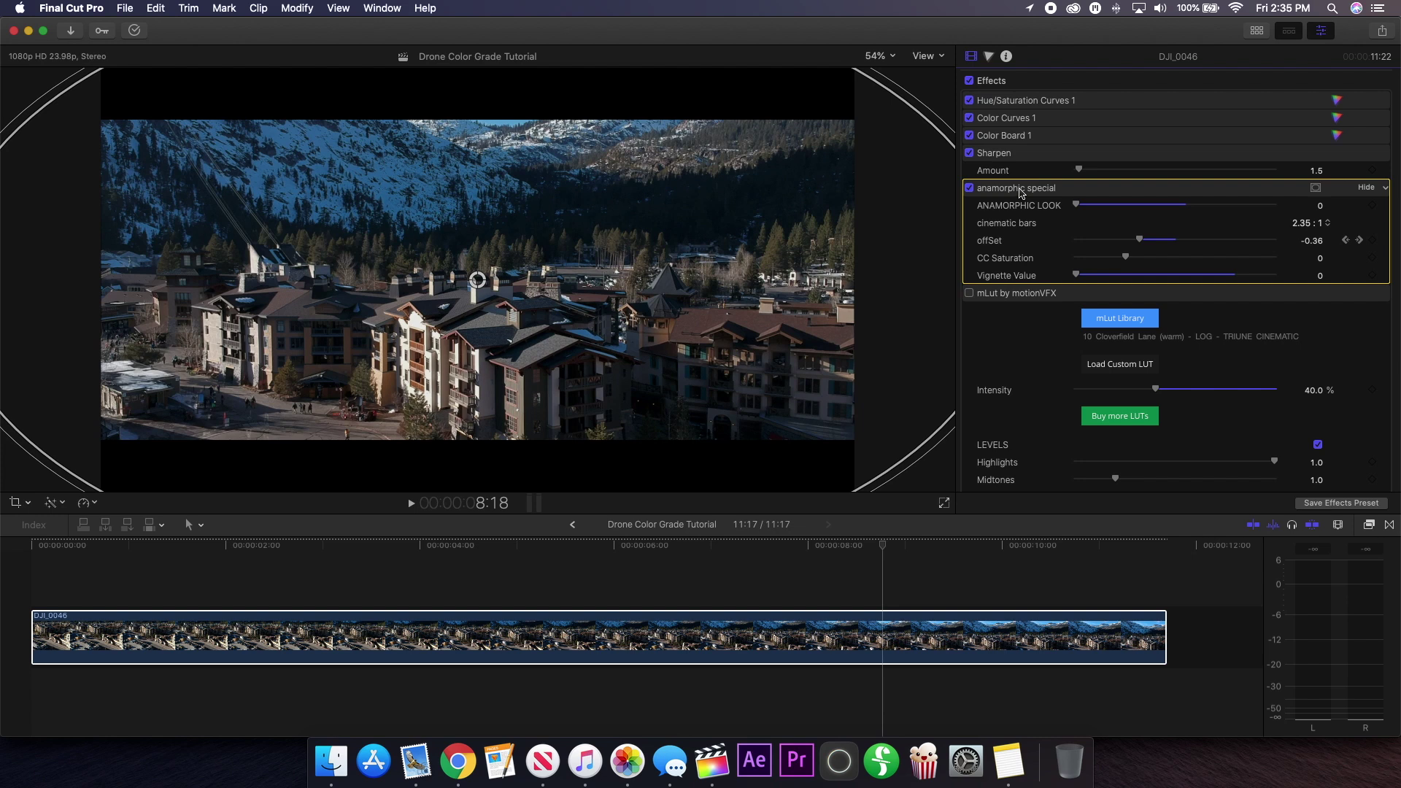
left_click(612, 636)
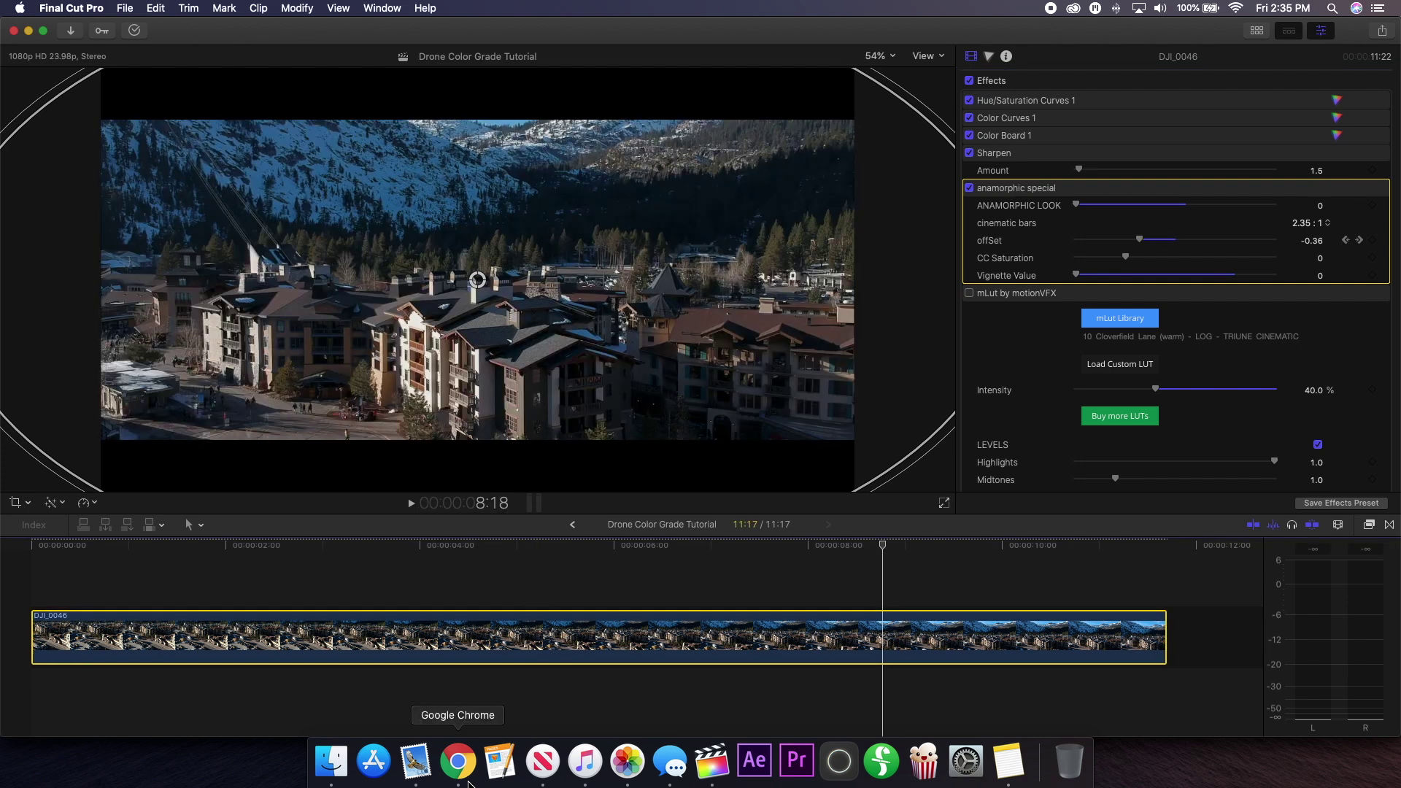
View the fcpxfree.com Anamorphic special download page in Chrome, then return to Final Cut Pro.
left_click(460, 766)
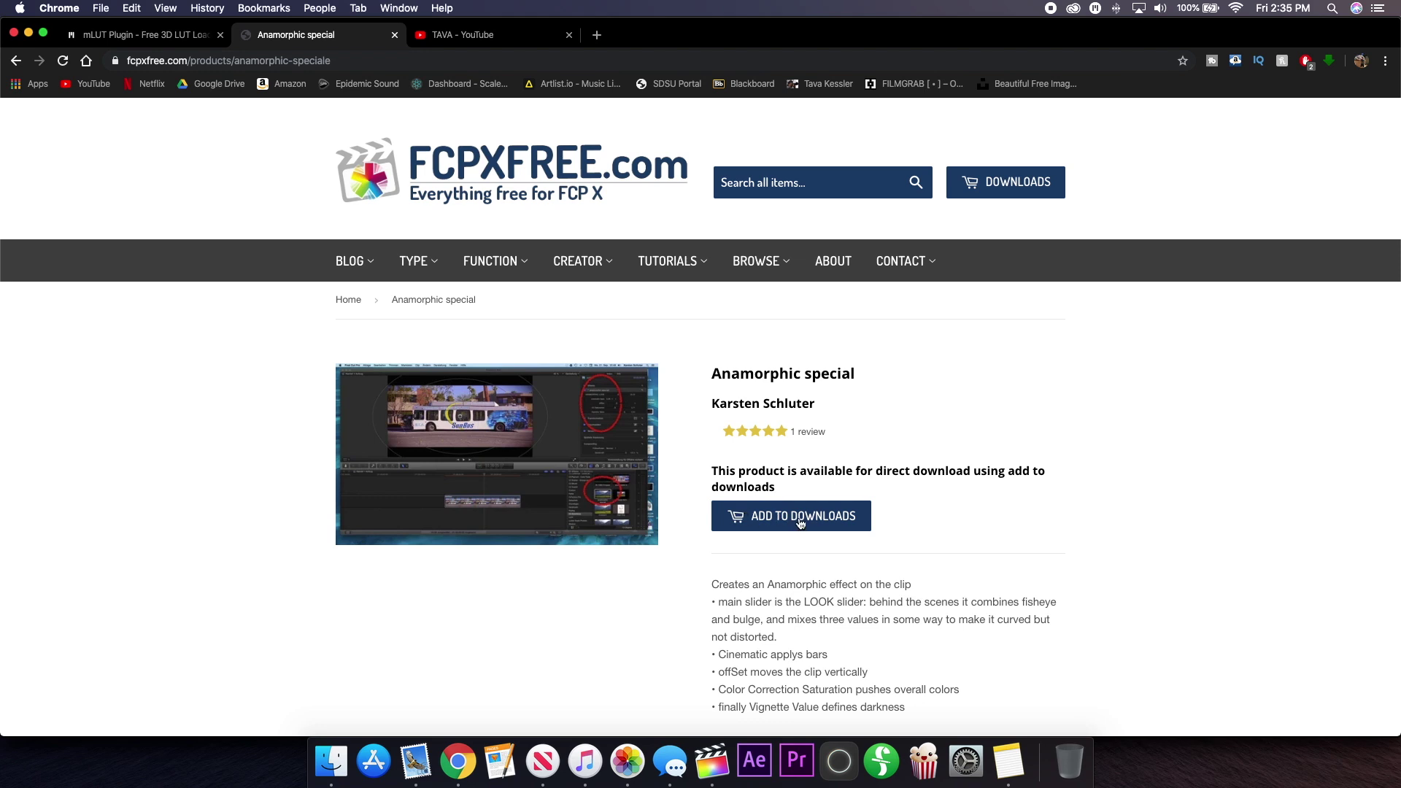
scroll(782, 411, "down", 1)
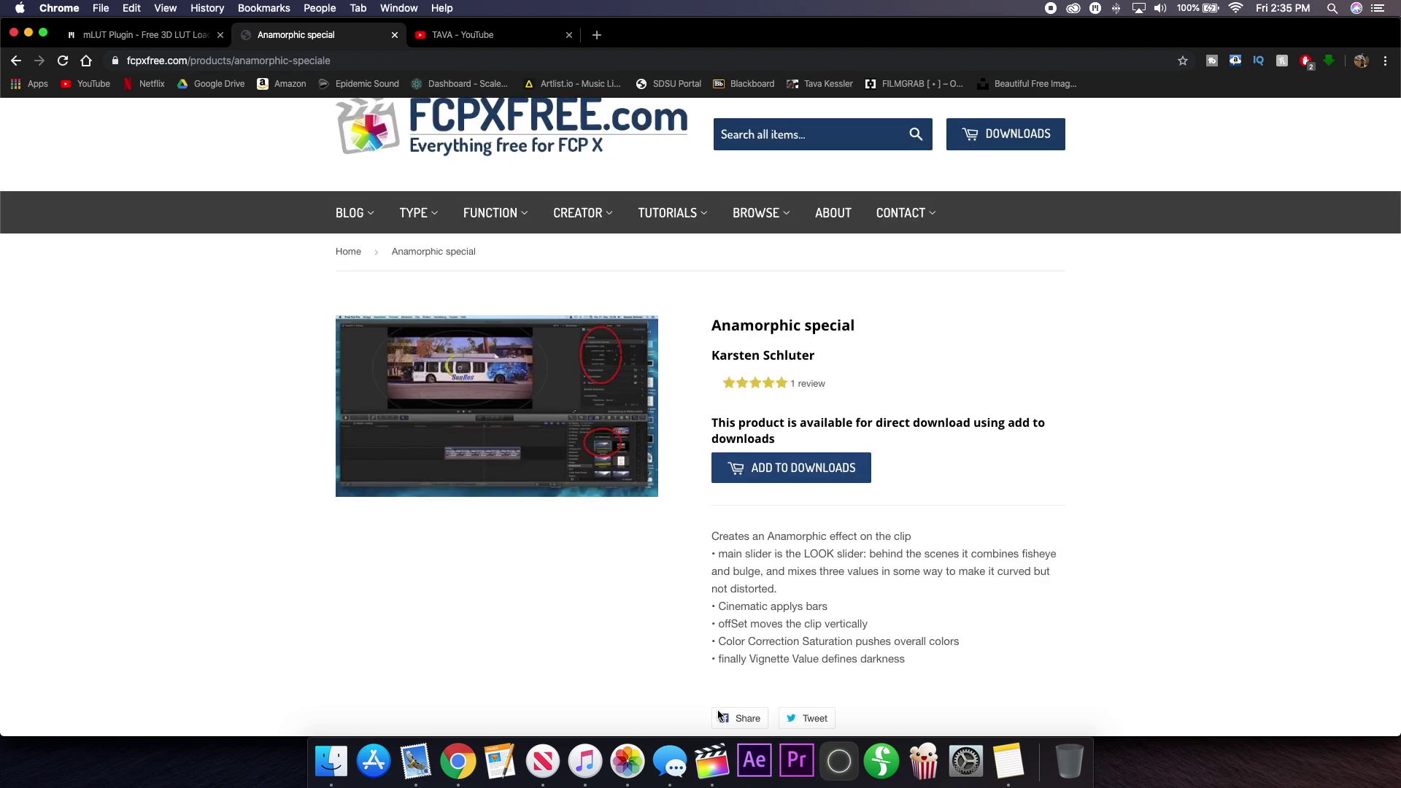
left_click(711, 760)
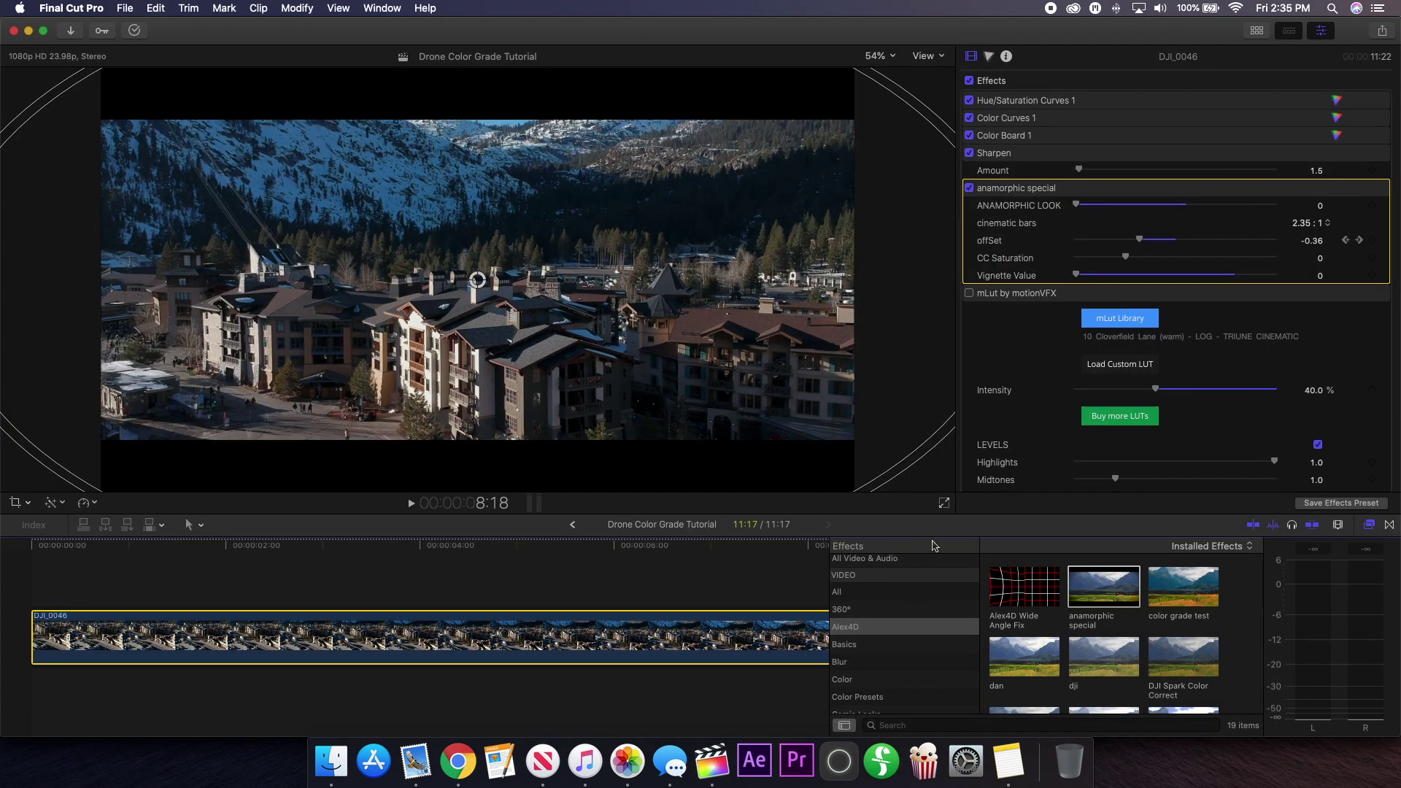
Apply anamorphic special to DJI_0046, compare it off and on, then enable mLut.
left_click_drag(1121, 590, 522, 636)
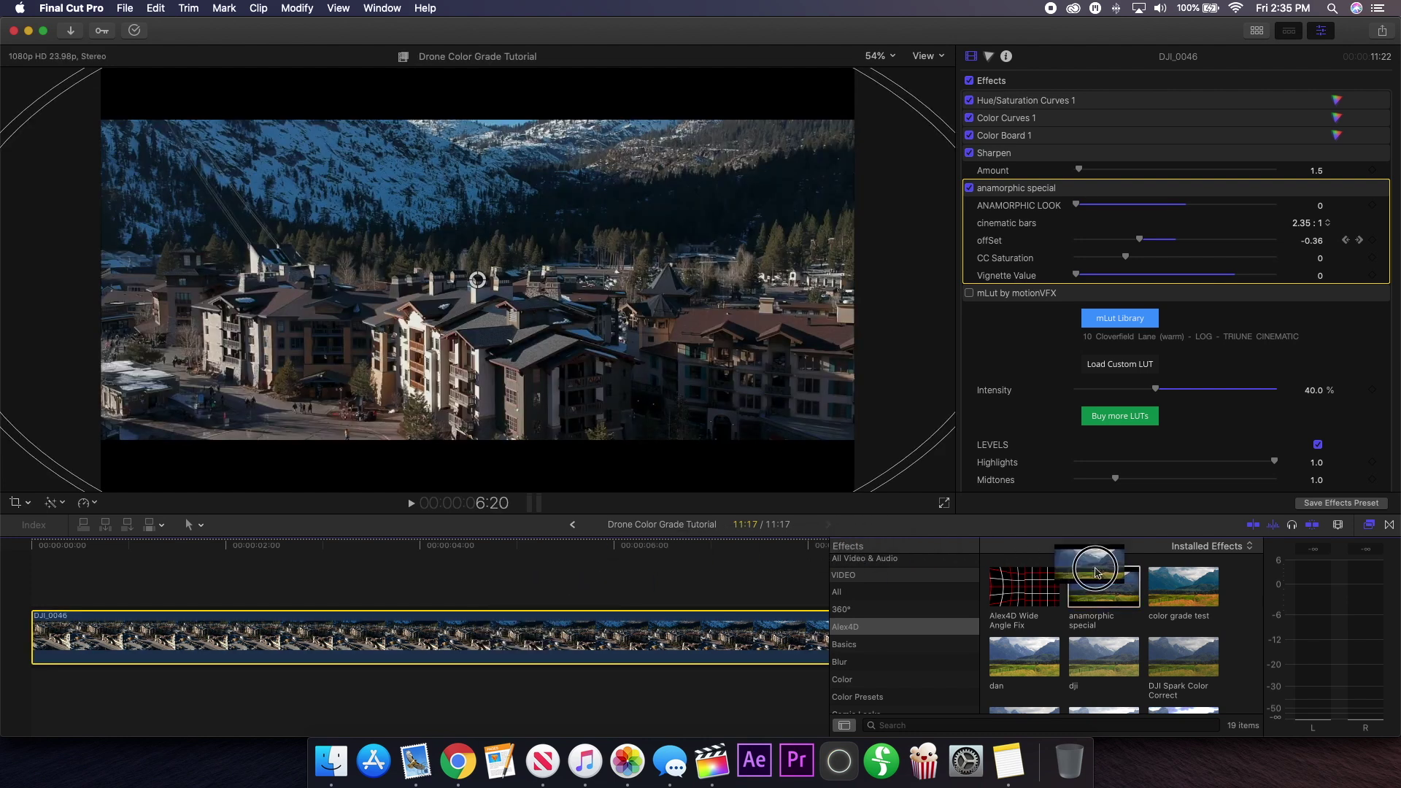
left_click(470, 619)
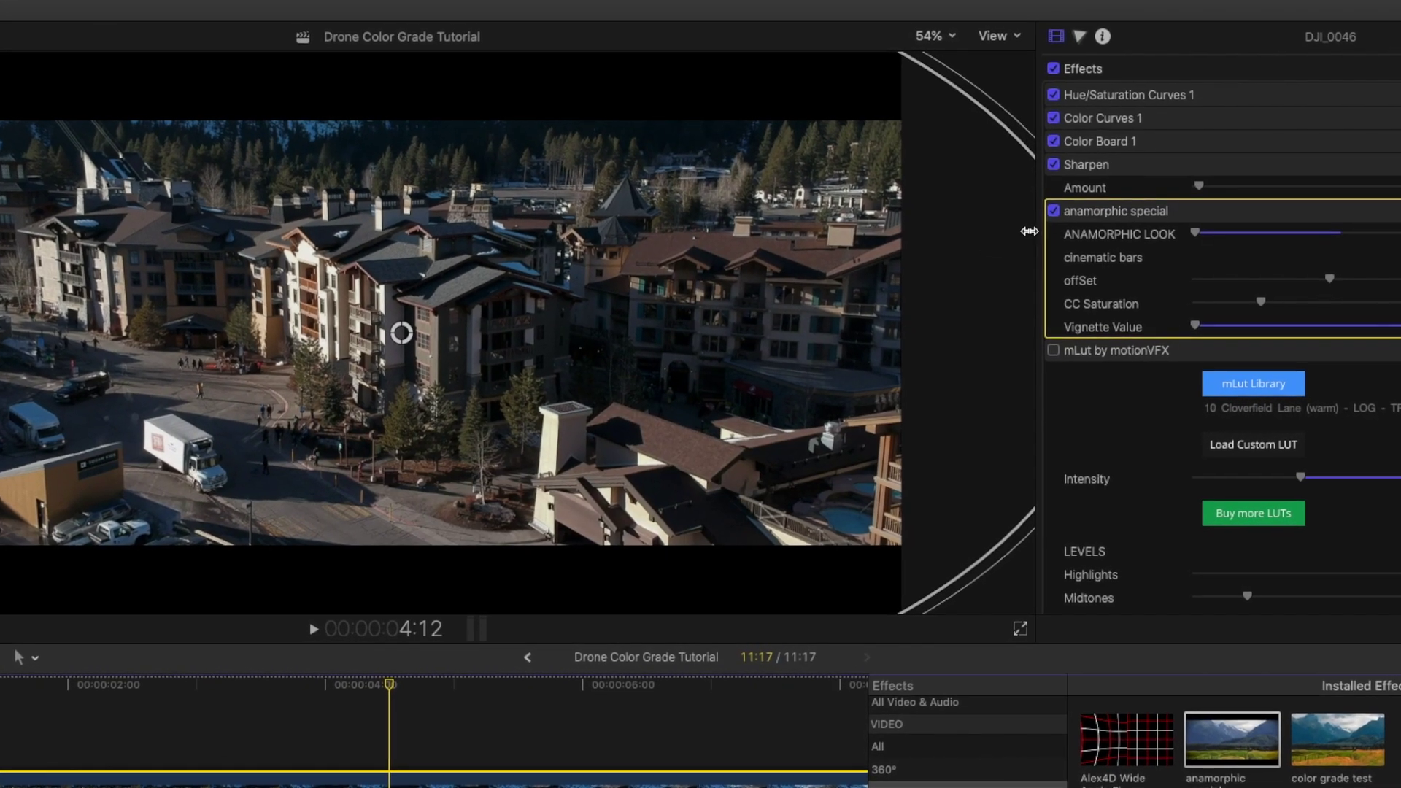
left_click(1049, 214)
left_click(1065, 204)
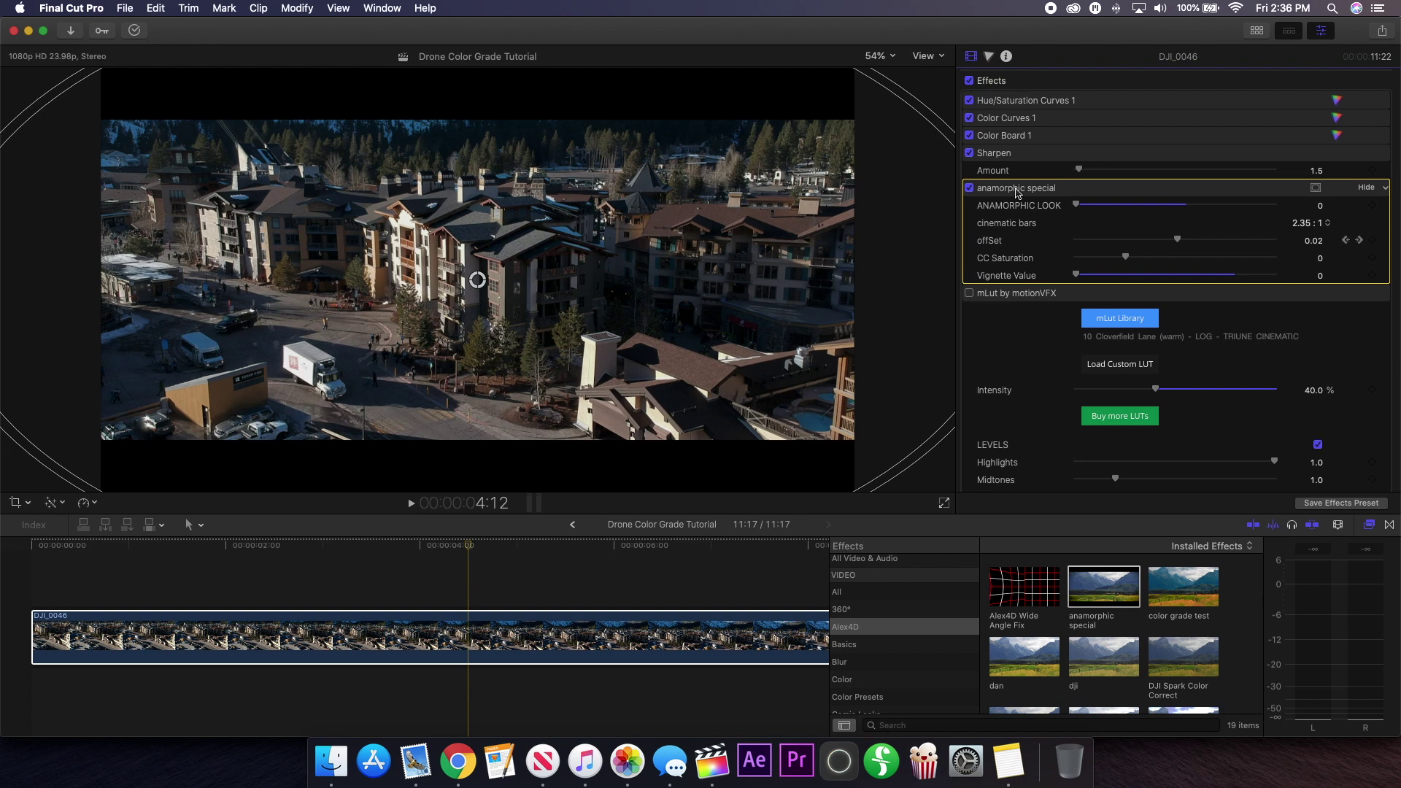
left_click(700, 546)
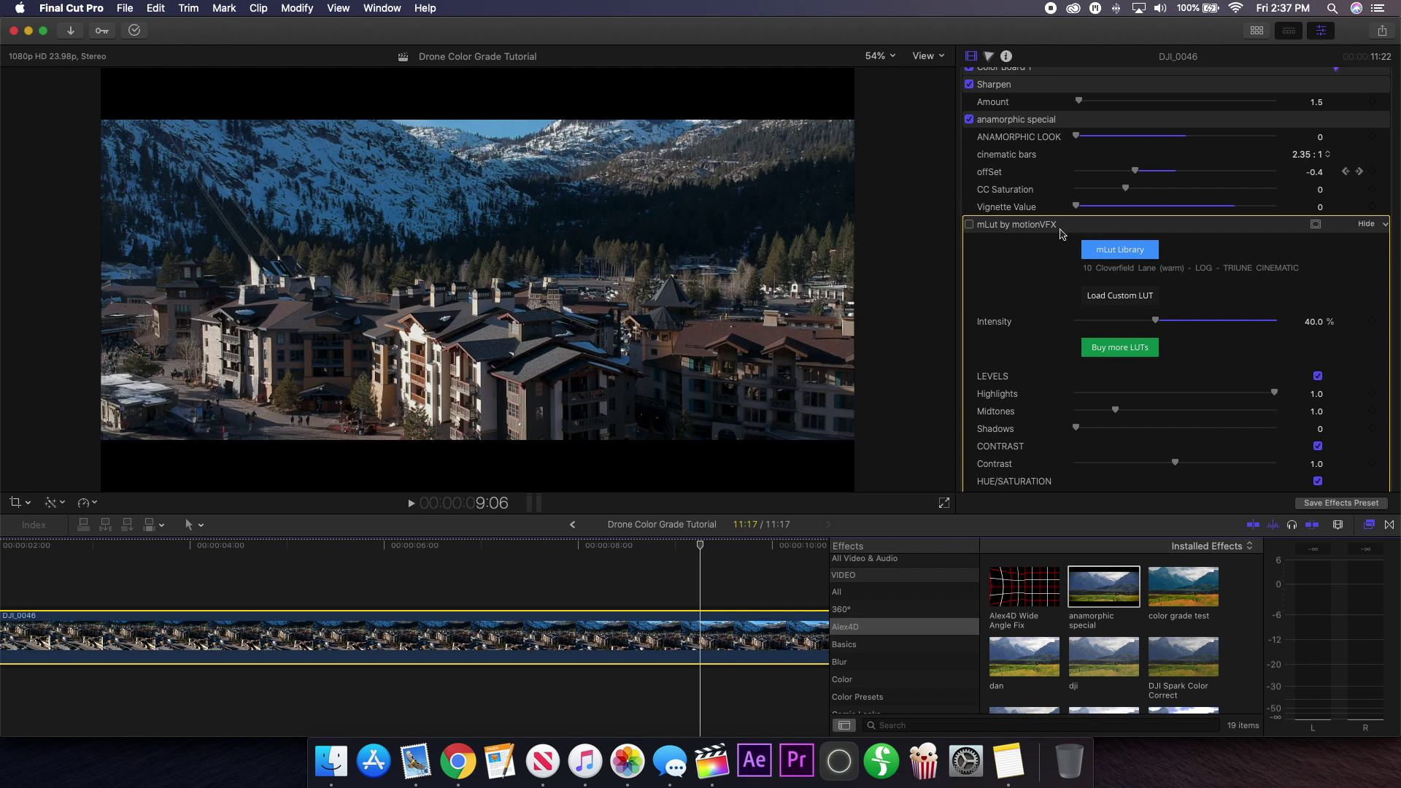
left_click(968, 224)
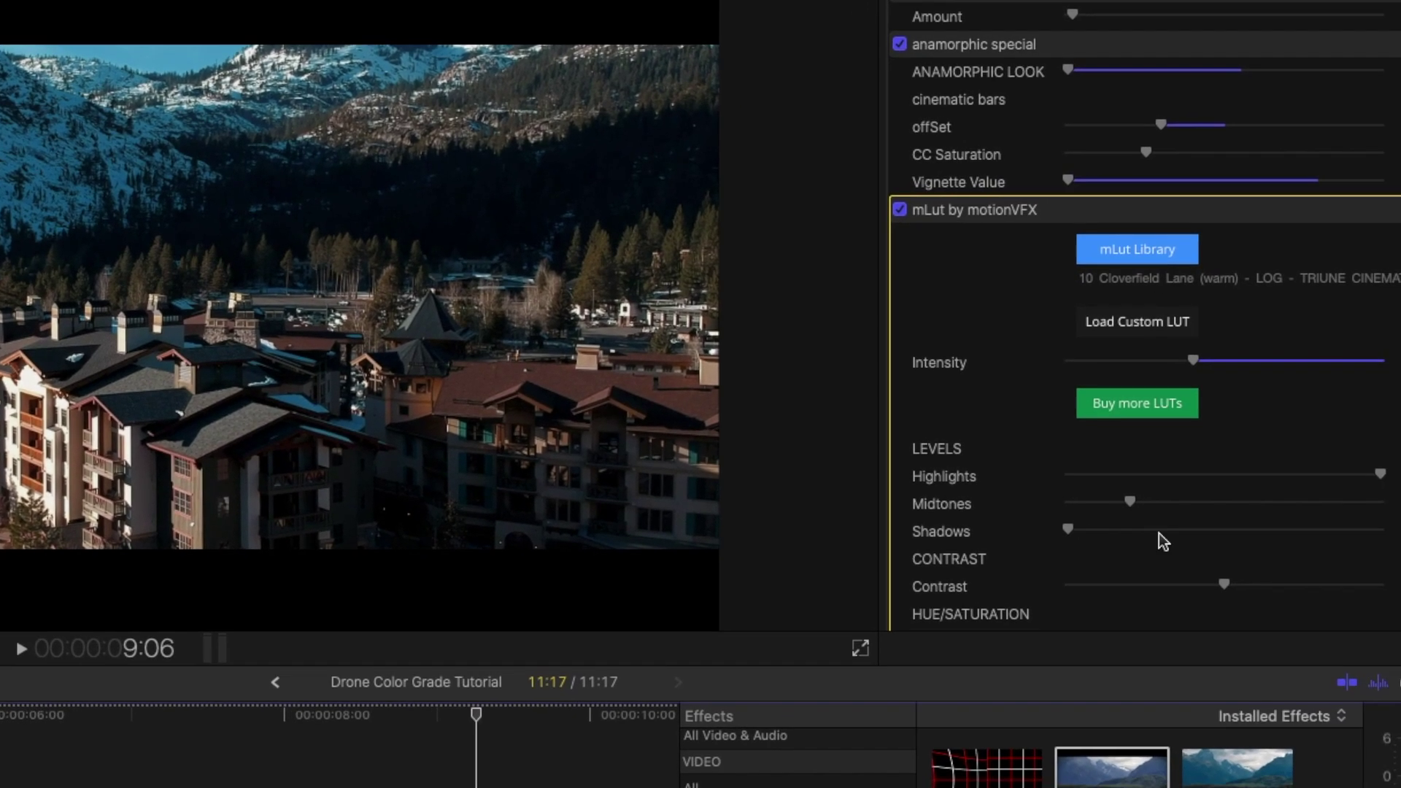
Bring up motionVFX's free mLUT Plugin page in Google Chrome.
scroll(1159, 511, "down", 5)
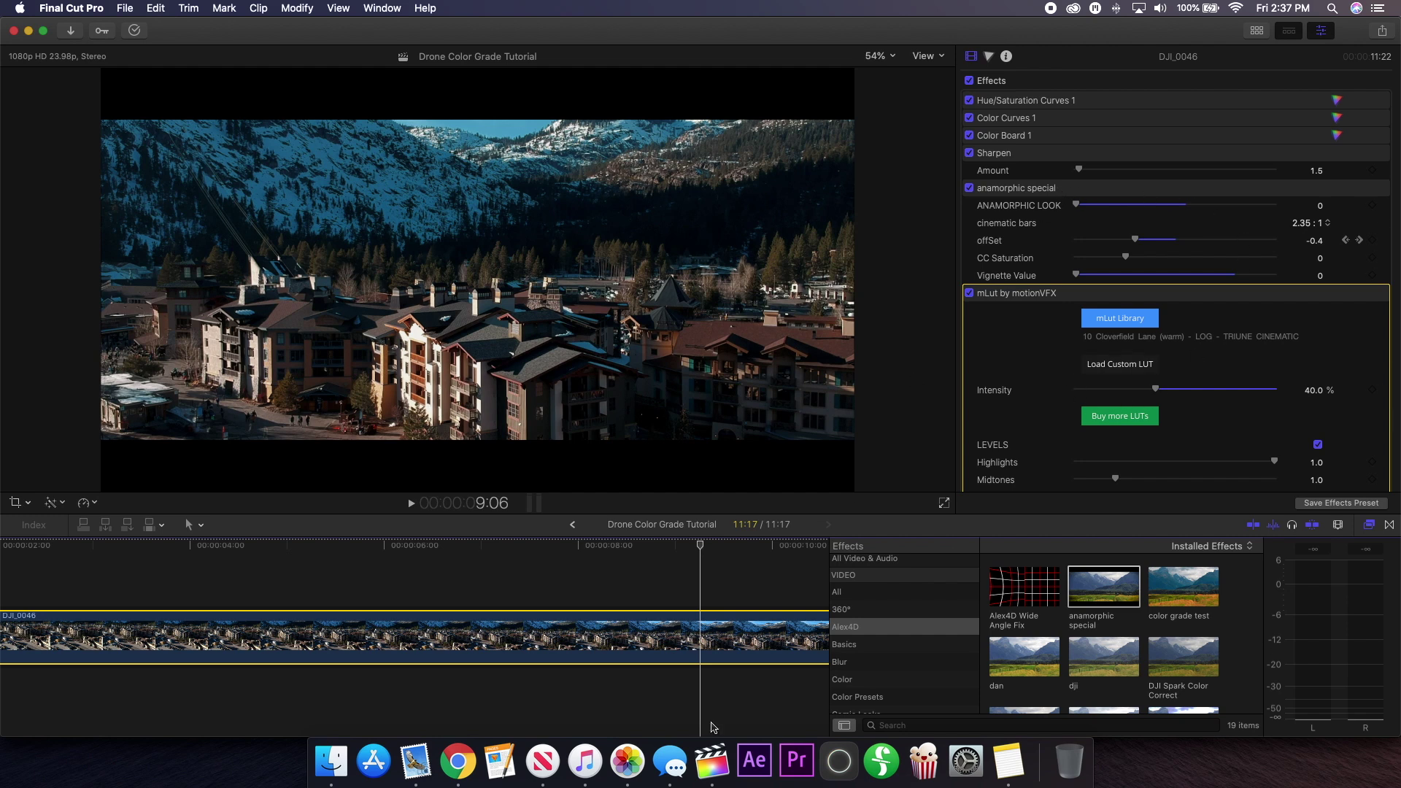
left_click(457, 760)
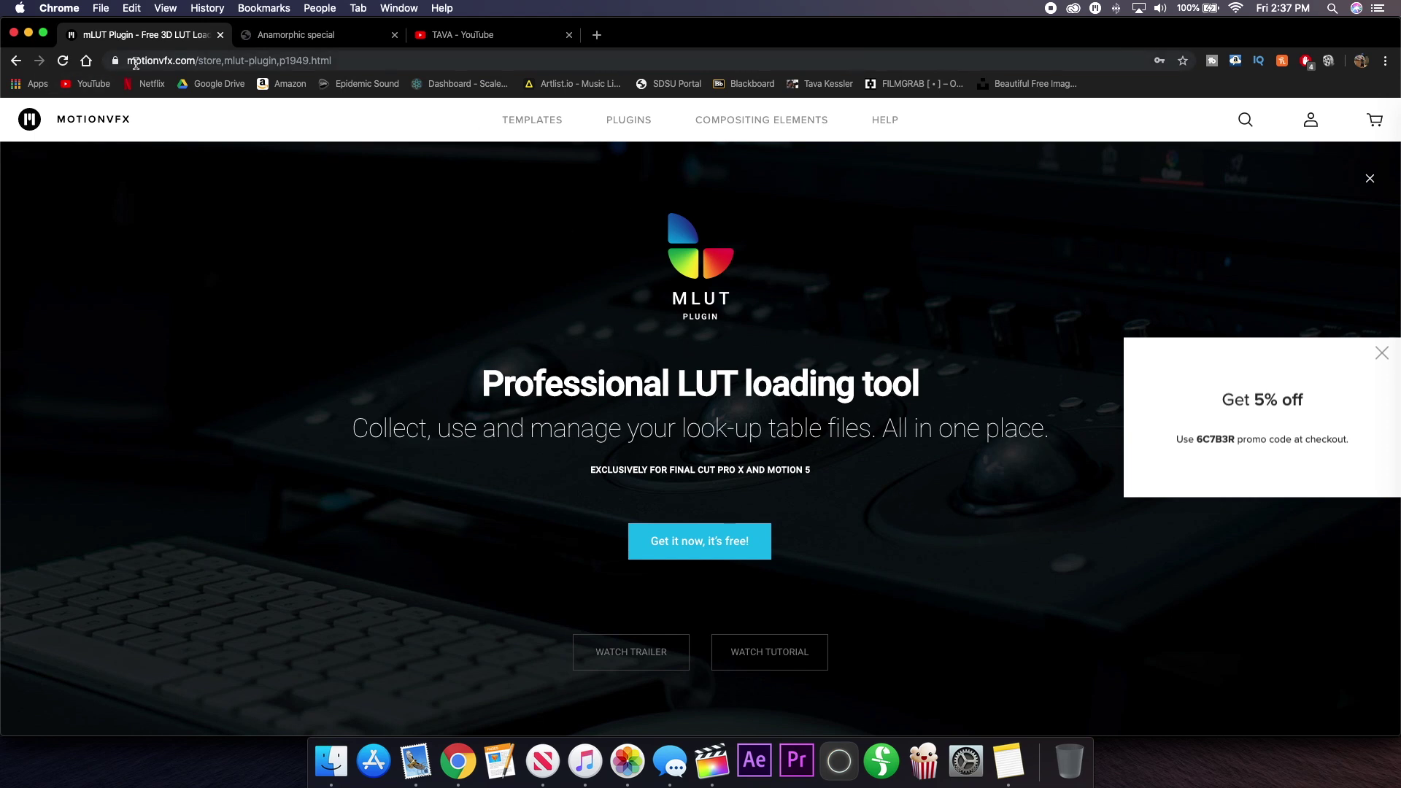
On the motionVFX mLUT page, choose 'Get it now, it's free!' to cart the free plugin.
scroll(868, 435, "down", 1)
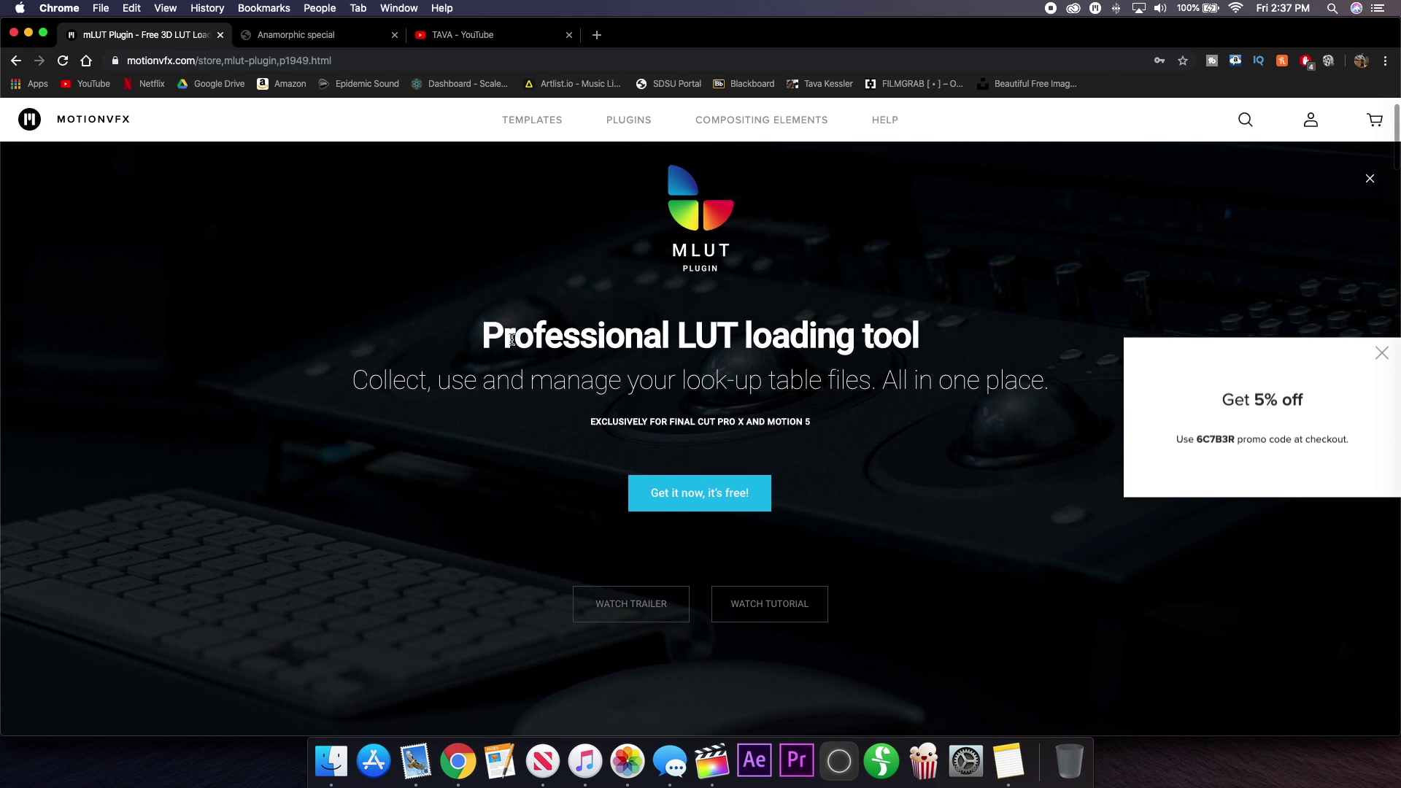
left_click_drag(516, 334, 978, 341)
left_click(741, 437)
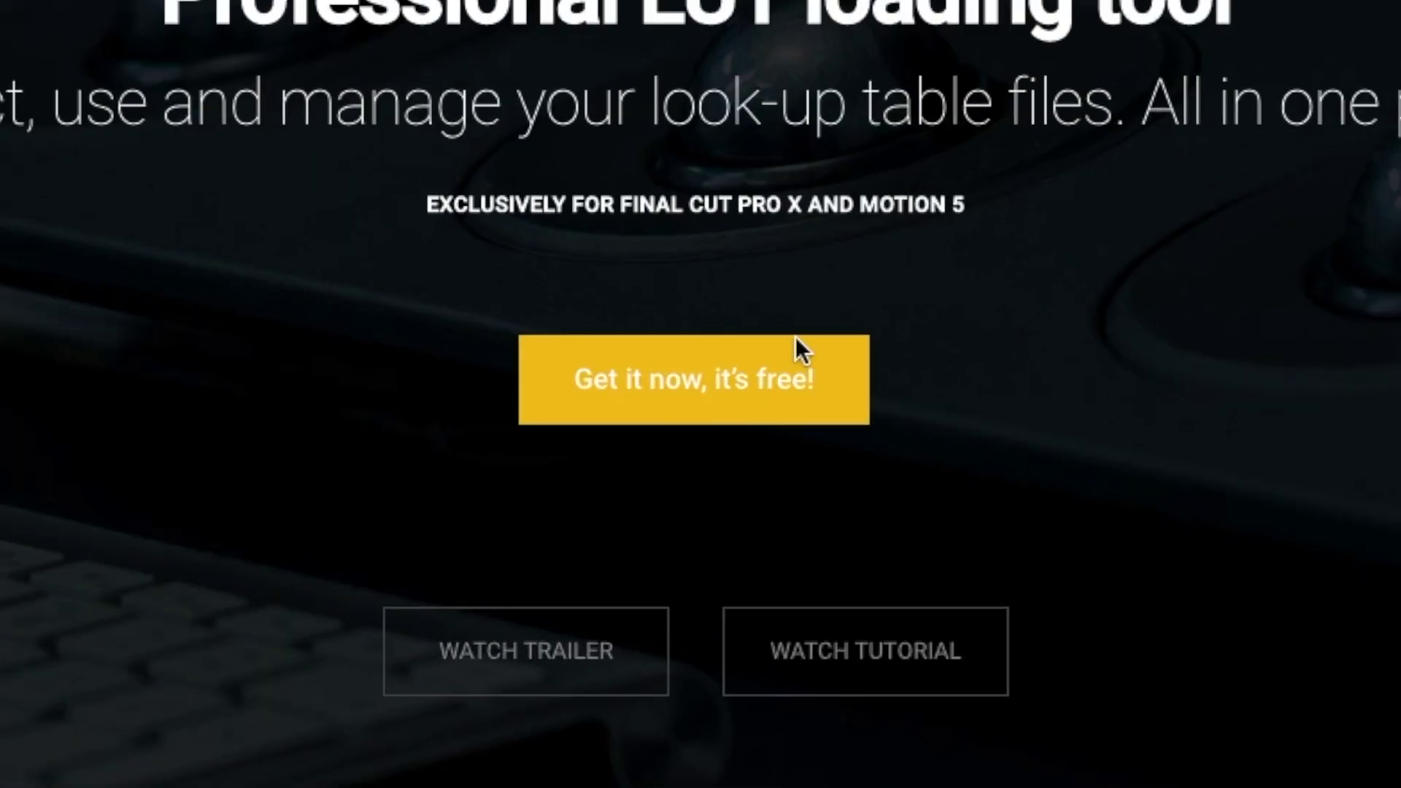
left_click(797, 339)
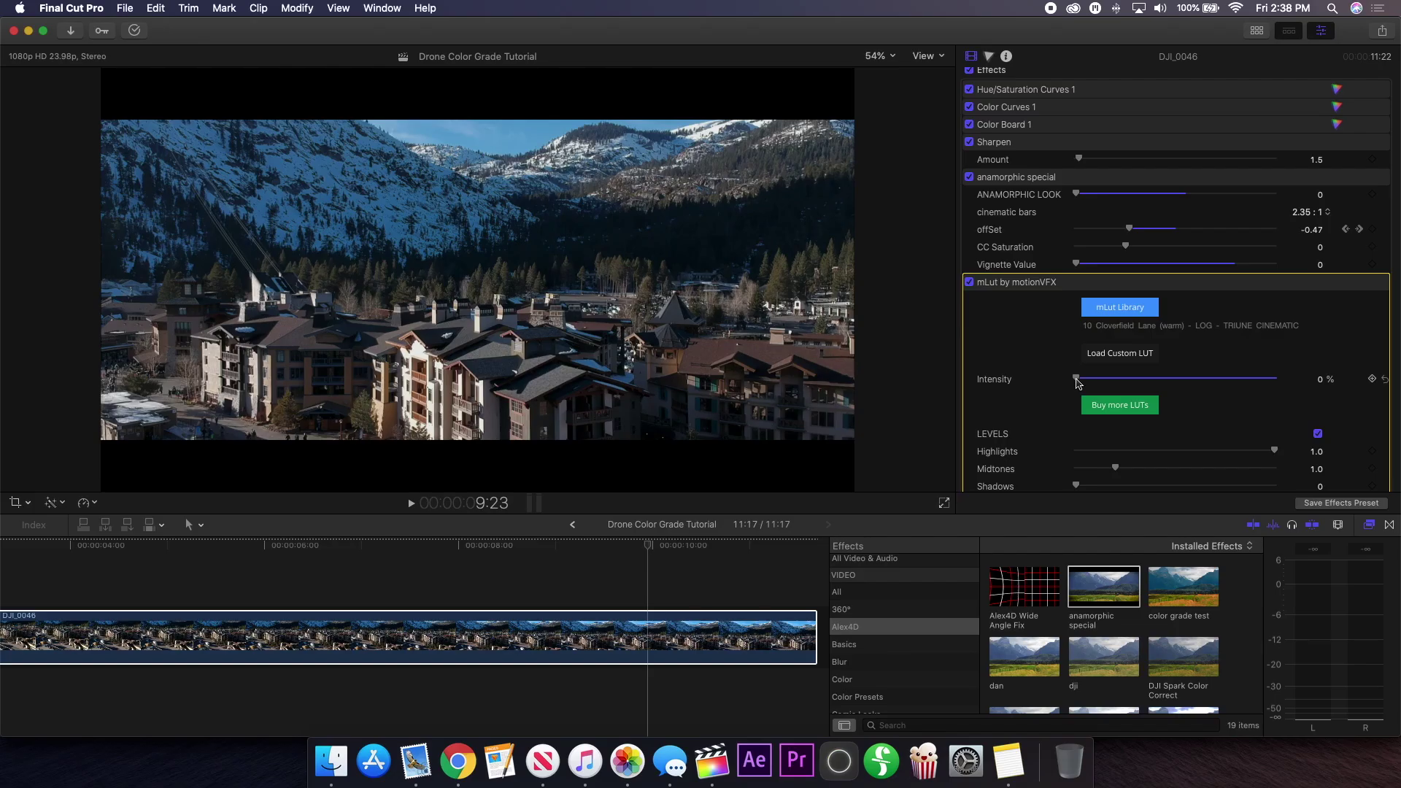
Drag the Inspector's mLut Intensity slider to 40.38% for a subtle teal look.
left_click_drag(1077, 381, 1159, 383)
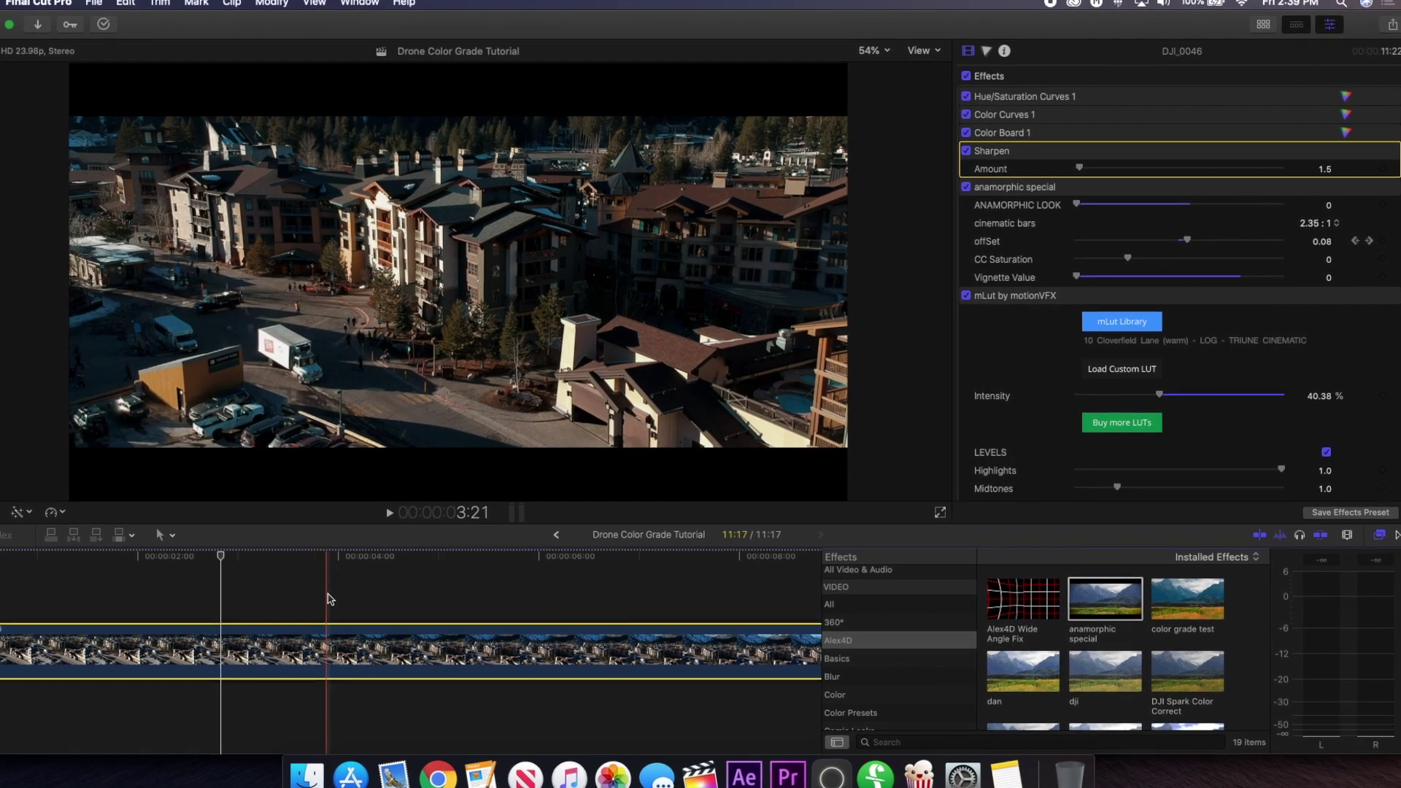
scroll(328, 599, "right", 5)
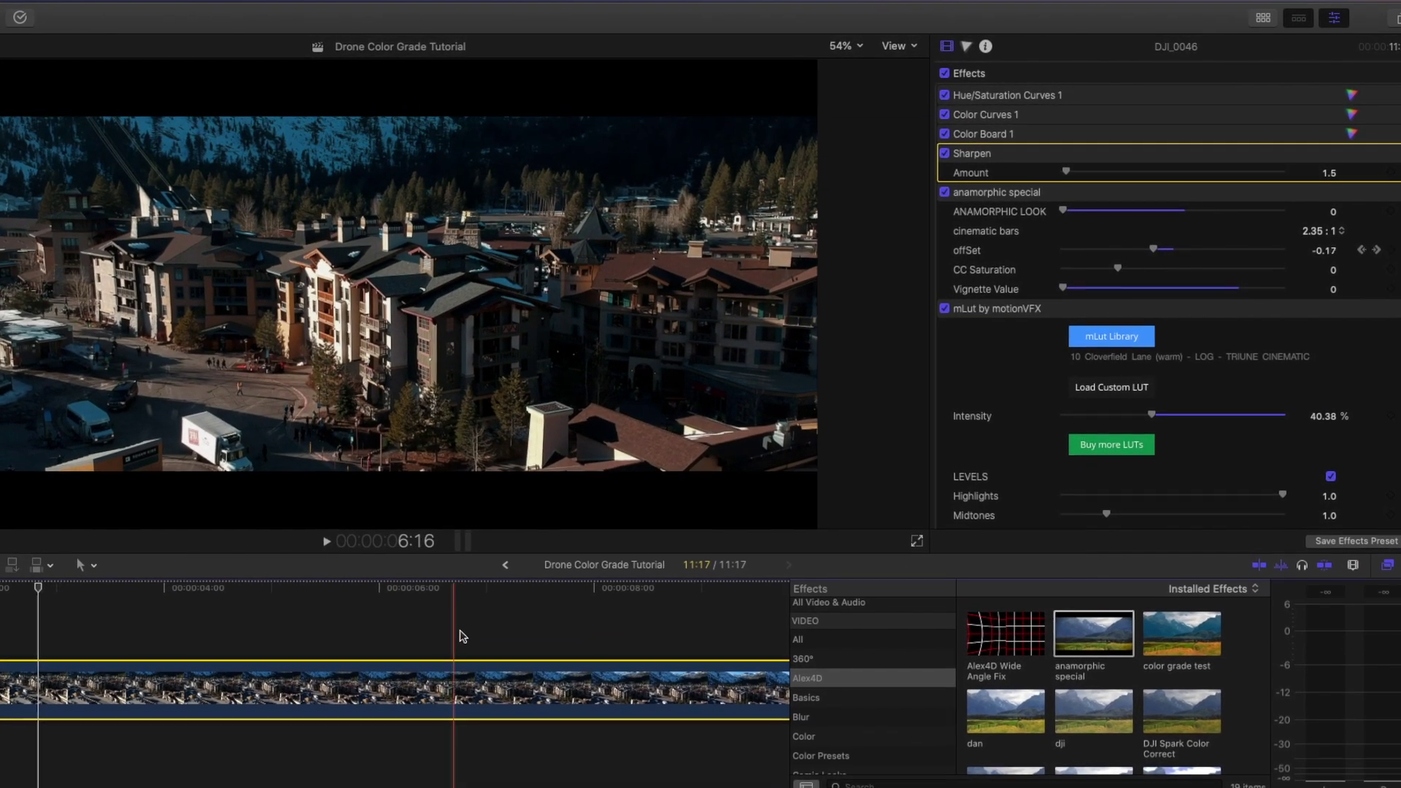
left_click(529, 634)
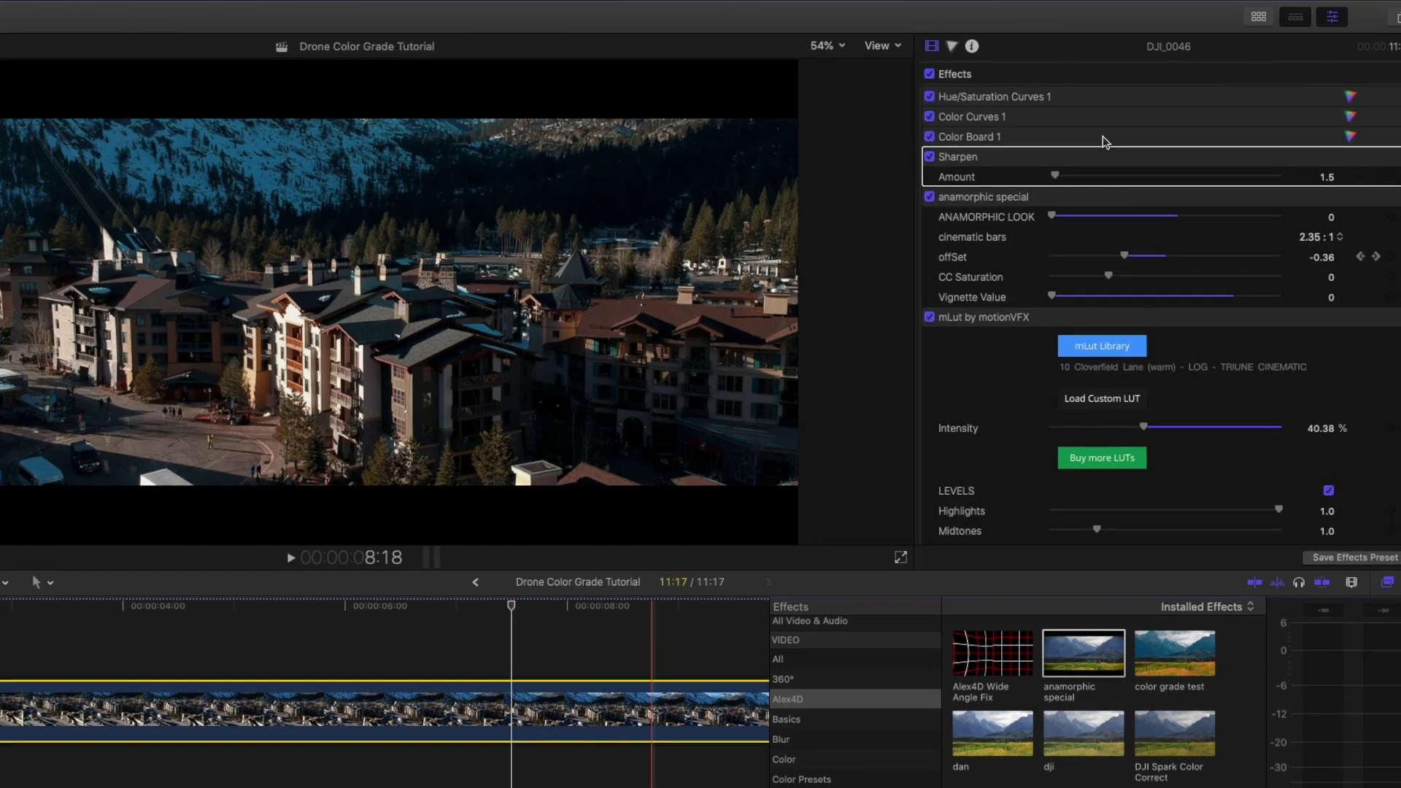
scroll(525, 649, "right", 5)
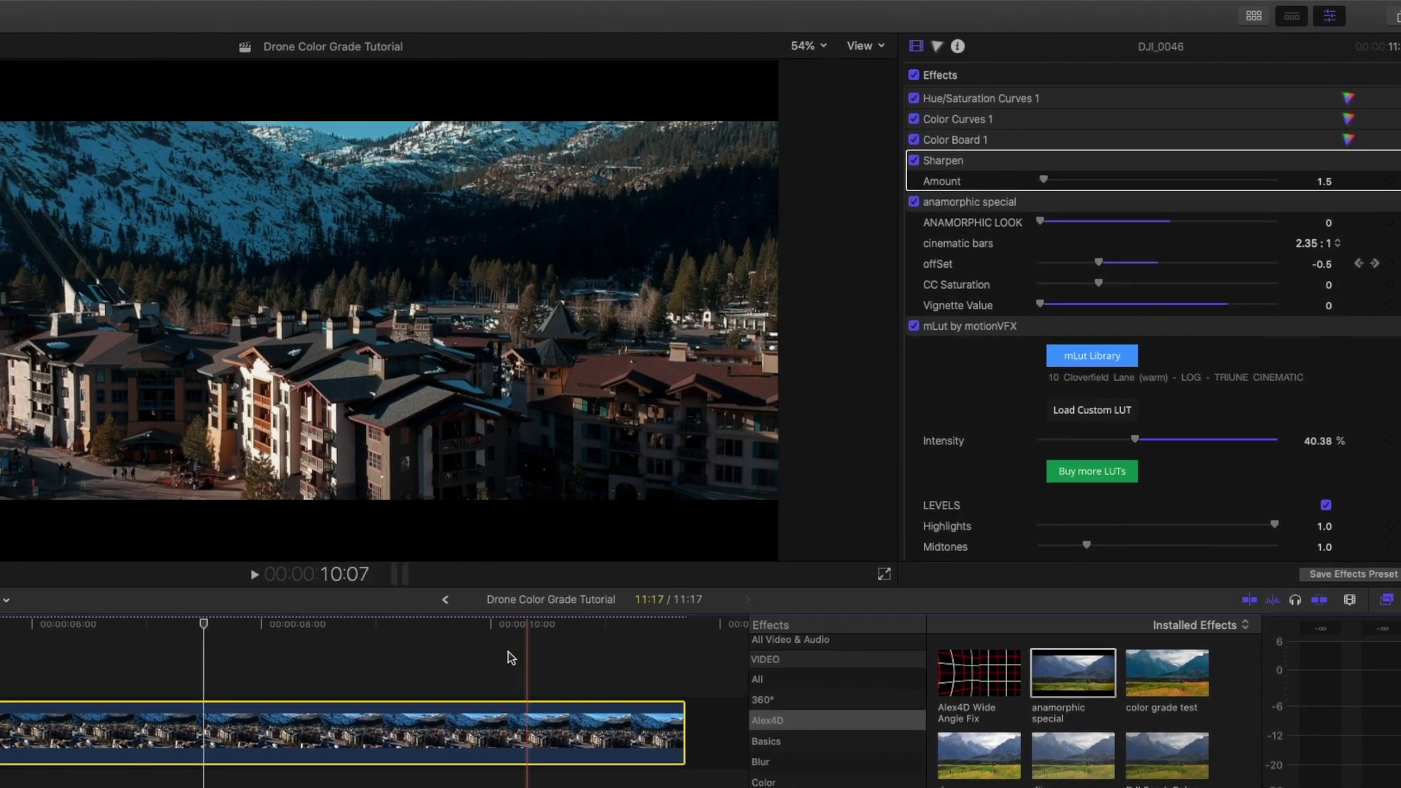
left_click(501, 632)
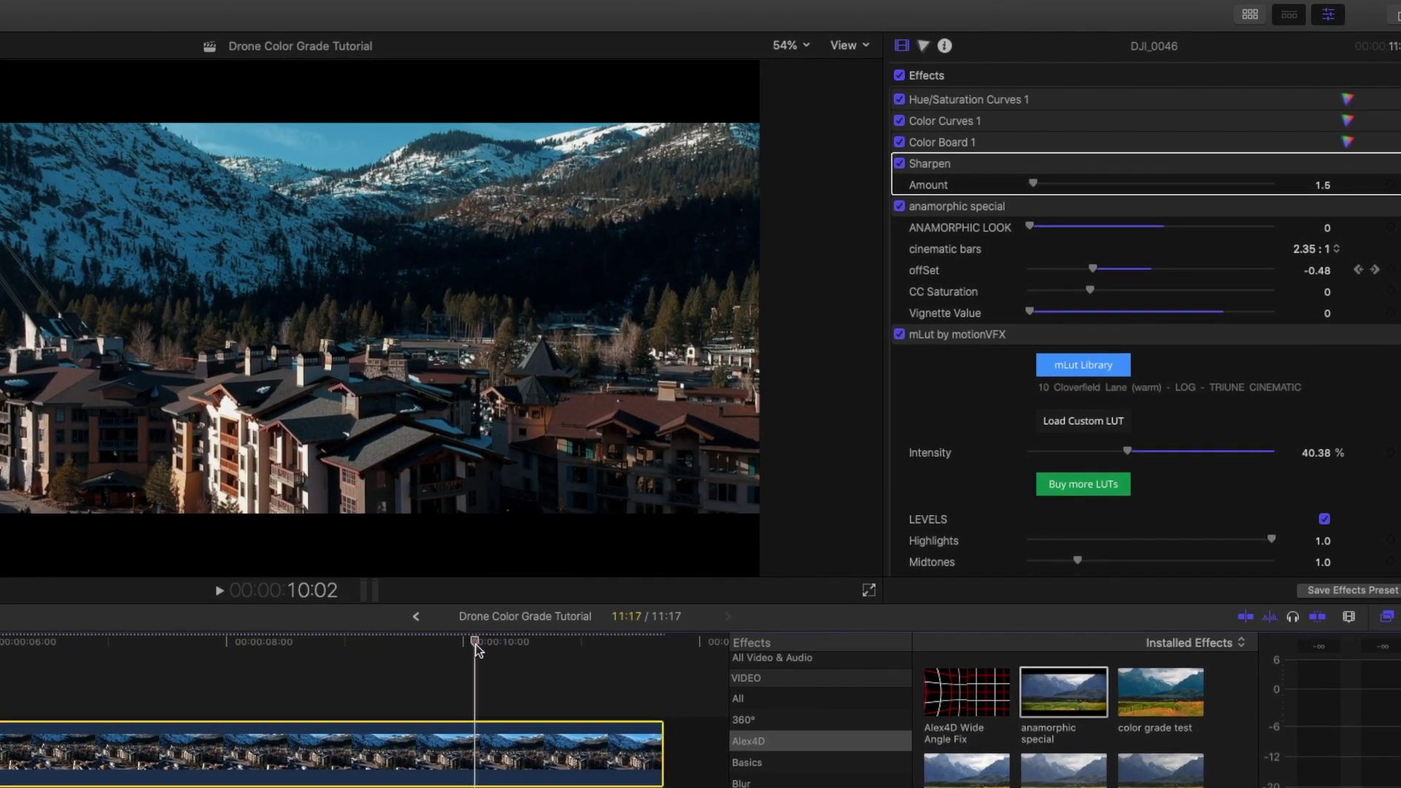